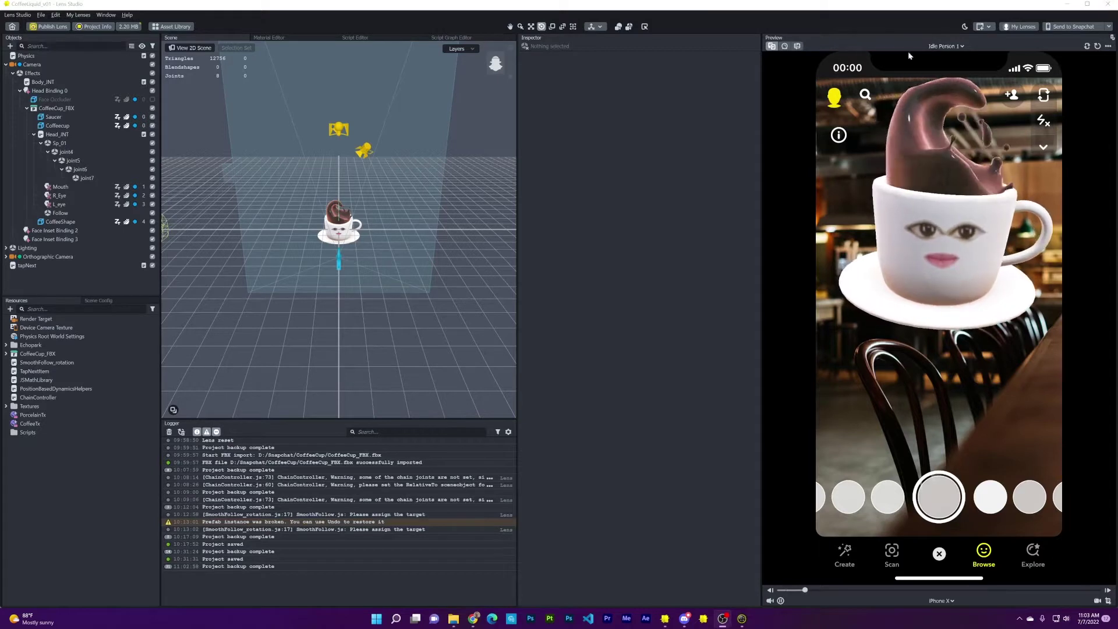
# - Switch the preview's sample face from Idle Person 1 to Open Mouth Person 4
pyautogui.click(947, 46)
# - Close the person list and let the cup's mouth open and close with the Open Mouth Person 4 video
pyautogui.click(932, 151)
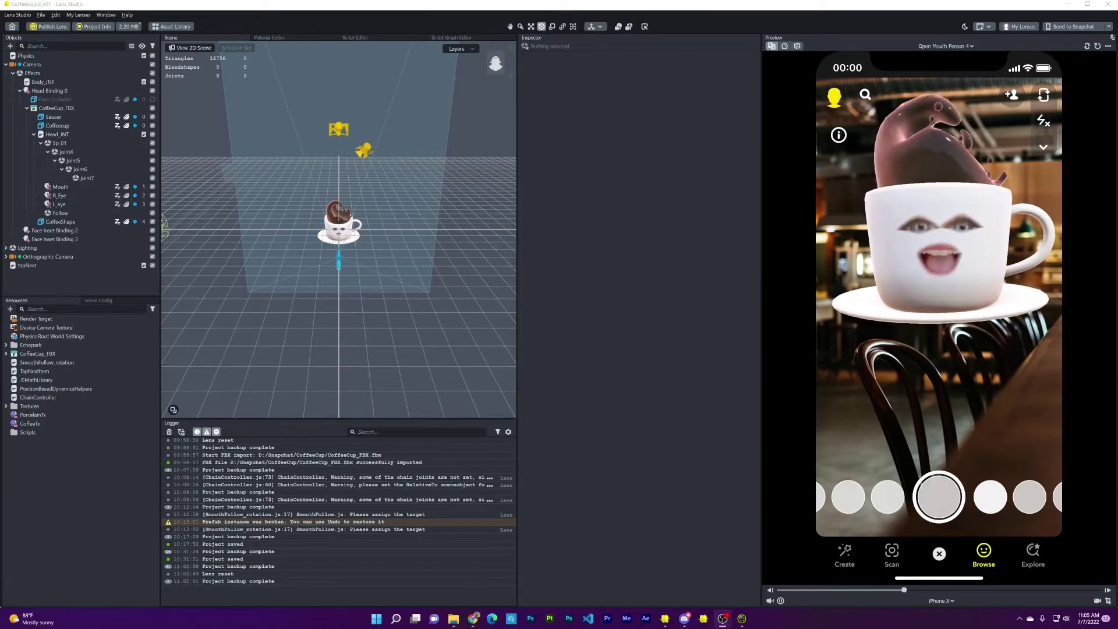
# - Review the CoffeeTx material's properties and enable its Opacity Texture, using Gray42
pyautogui.click(32, 424)
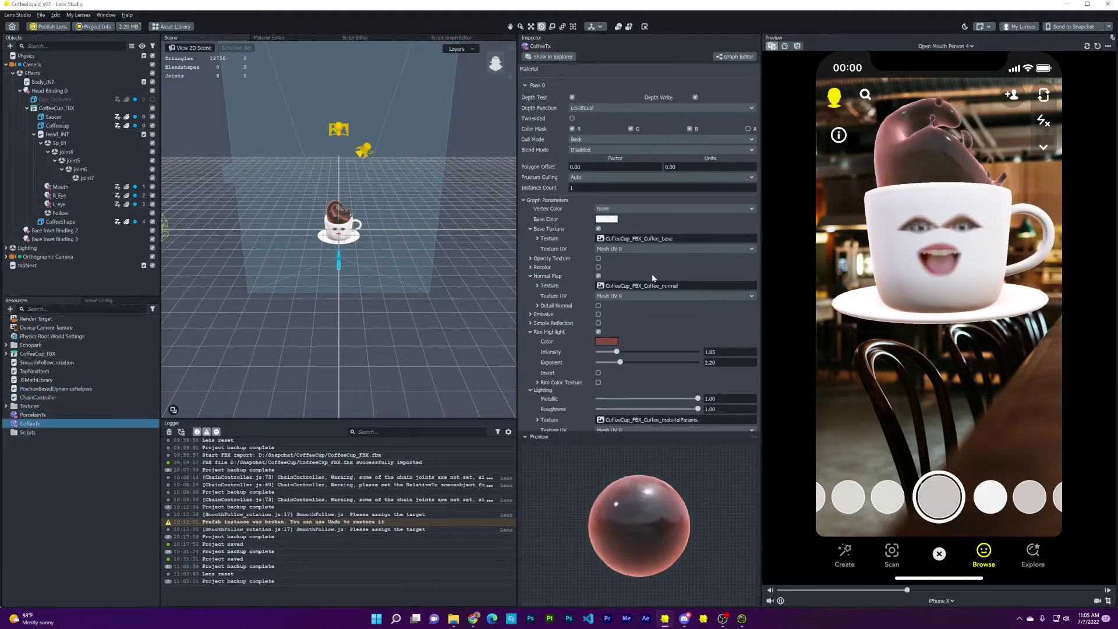
pyautogui.scroll(-2, 572, 285)
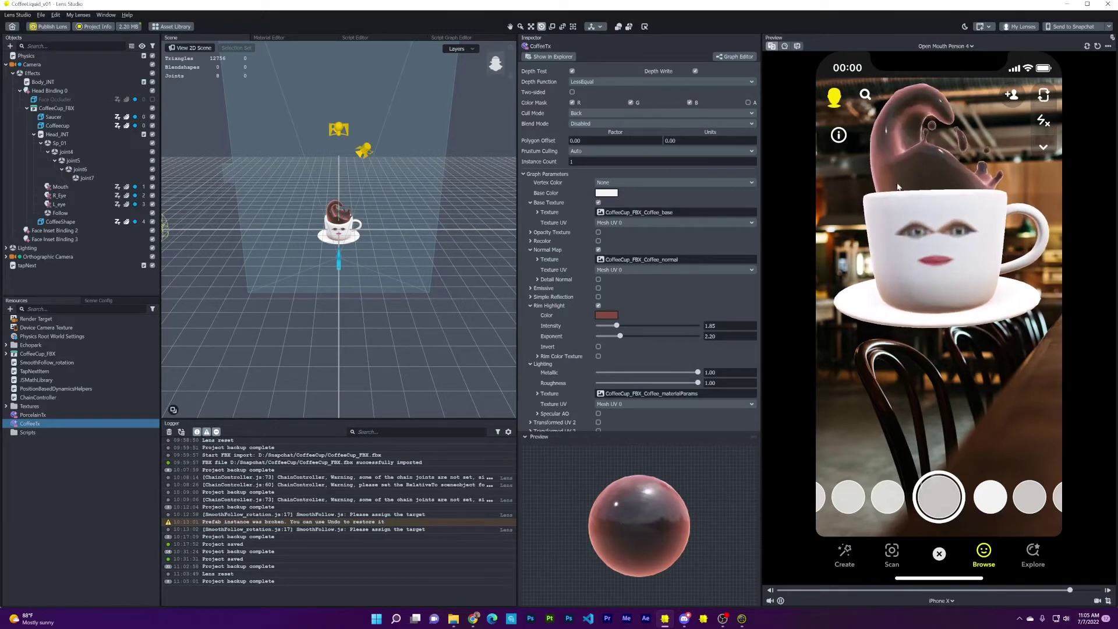
pyautogui.scroll(-1, 583, 367)
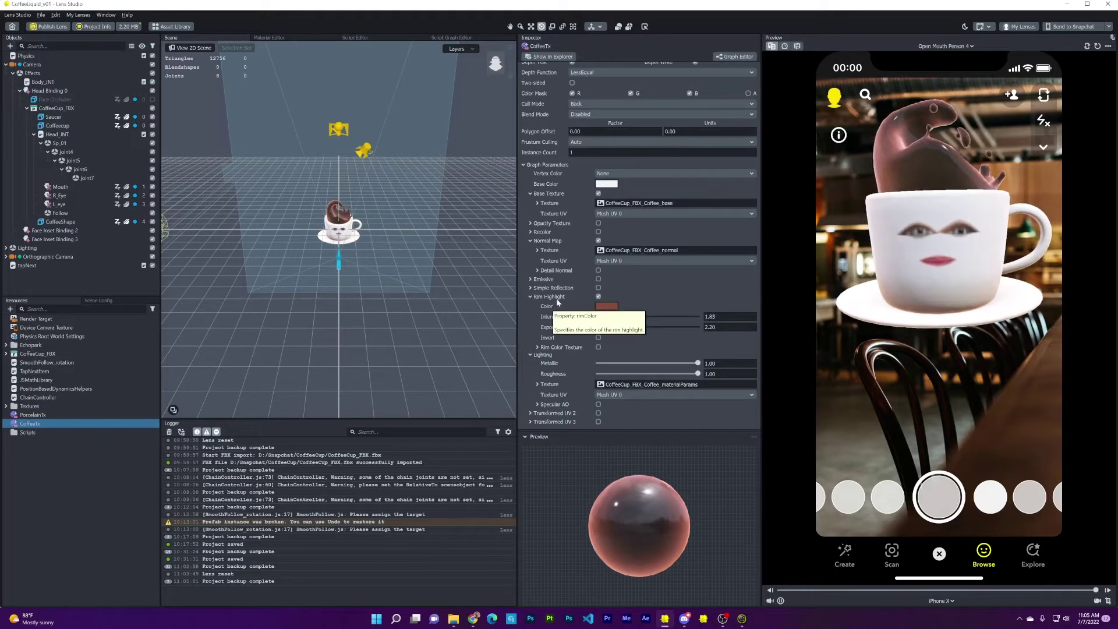
pyautogui.scroll(2, 557, 303)
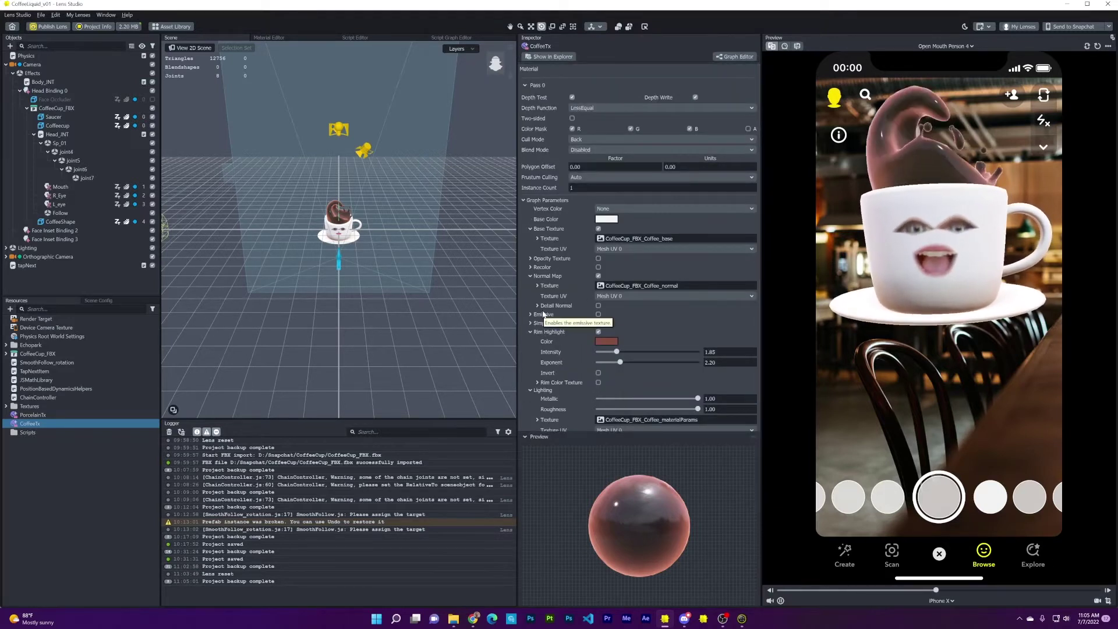
pyautogui.click(599, 259)
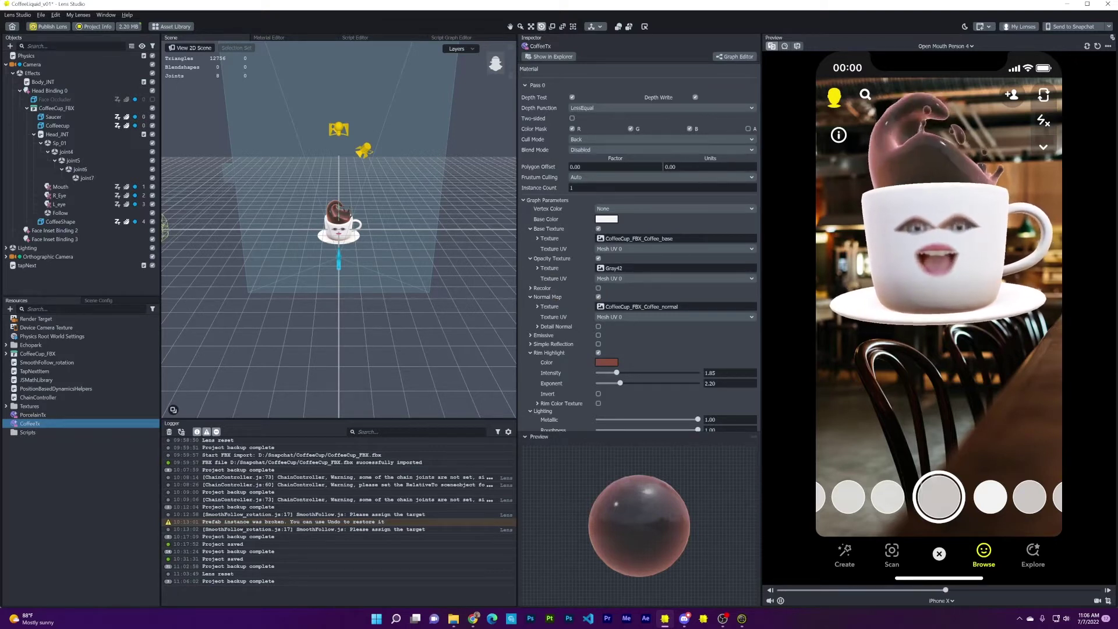
pyautogui.click(749, 129)
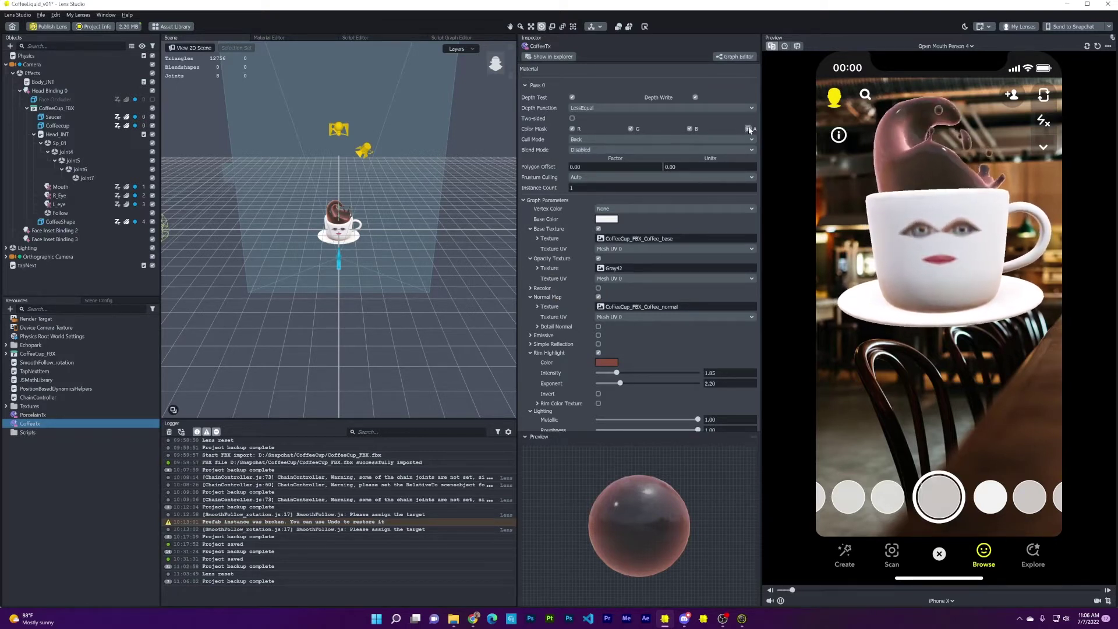
pyautogui.click(602, 151)
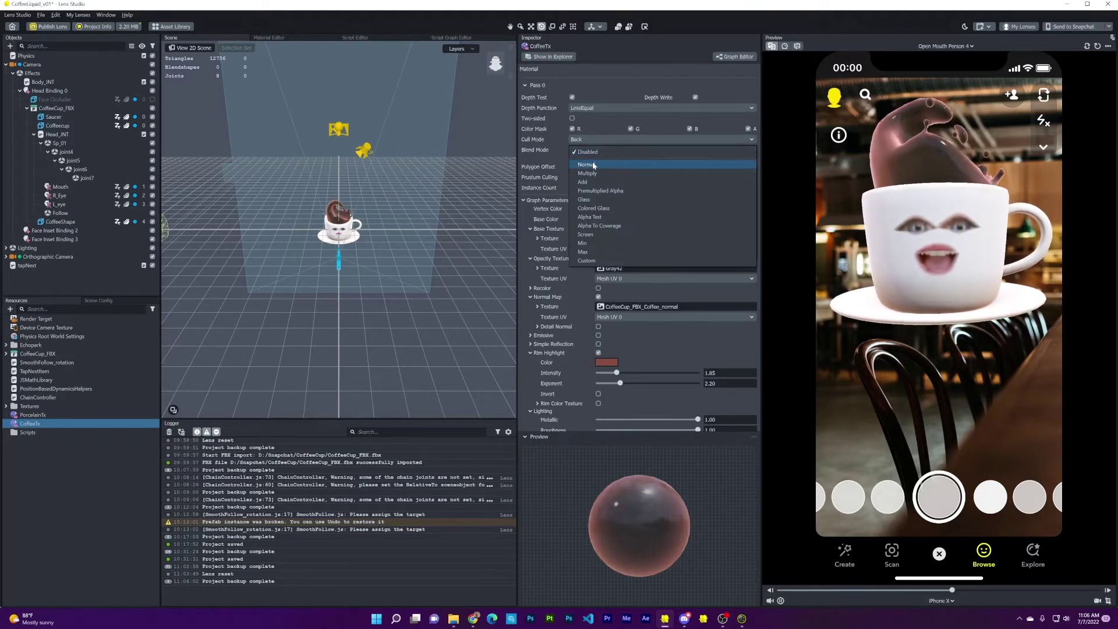
pyautogui.click(594, 165)
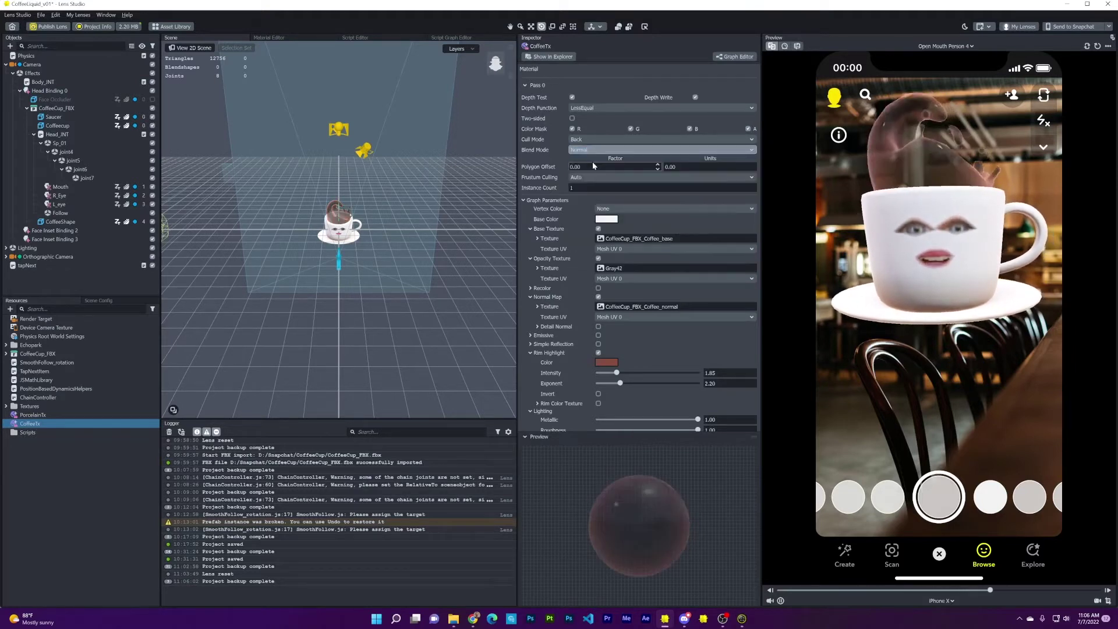
pyautogui.click(599, 259)
pyautogui.click(748, 129)
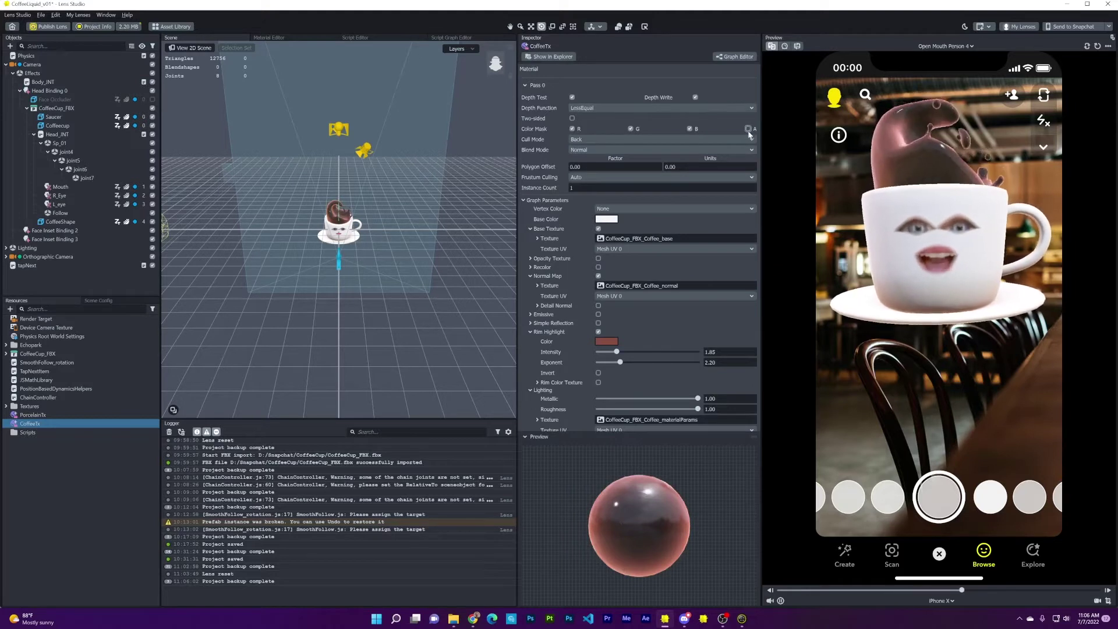
pyautogui.click(589, 151)
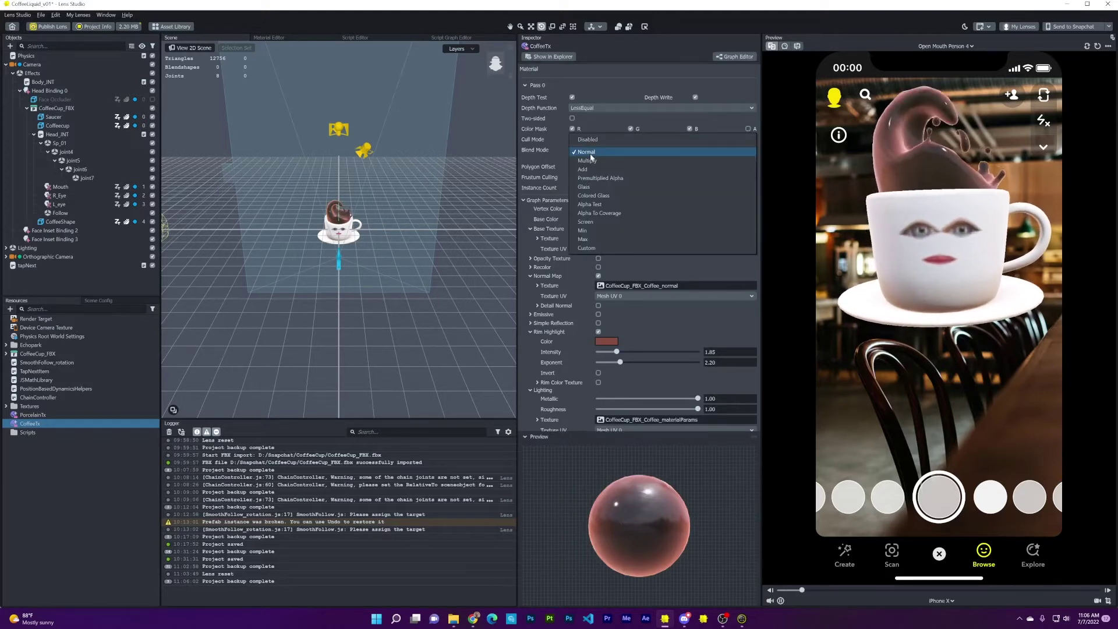
pyautogui.click(587, 140)
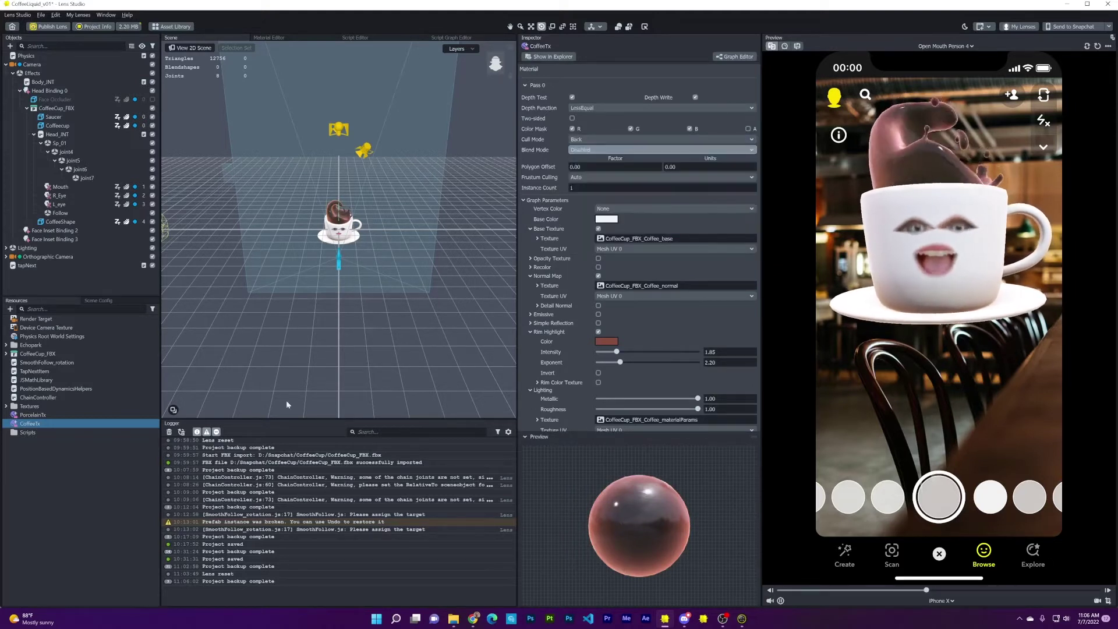
pyautogui.click(122, 502)
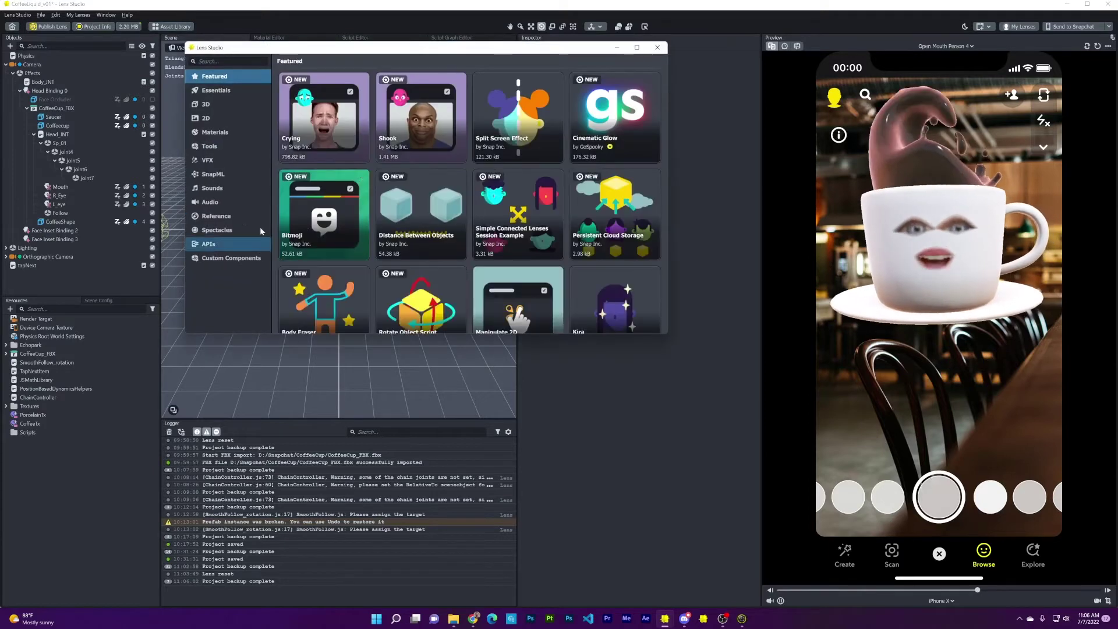
# - Import Jello Material from the Asset Library's Materials category, then close the library
pyautogui.click(221, 133)
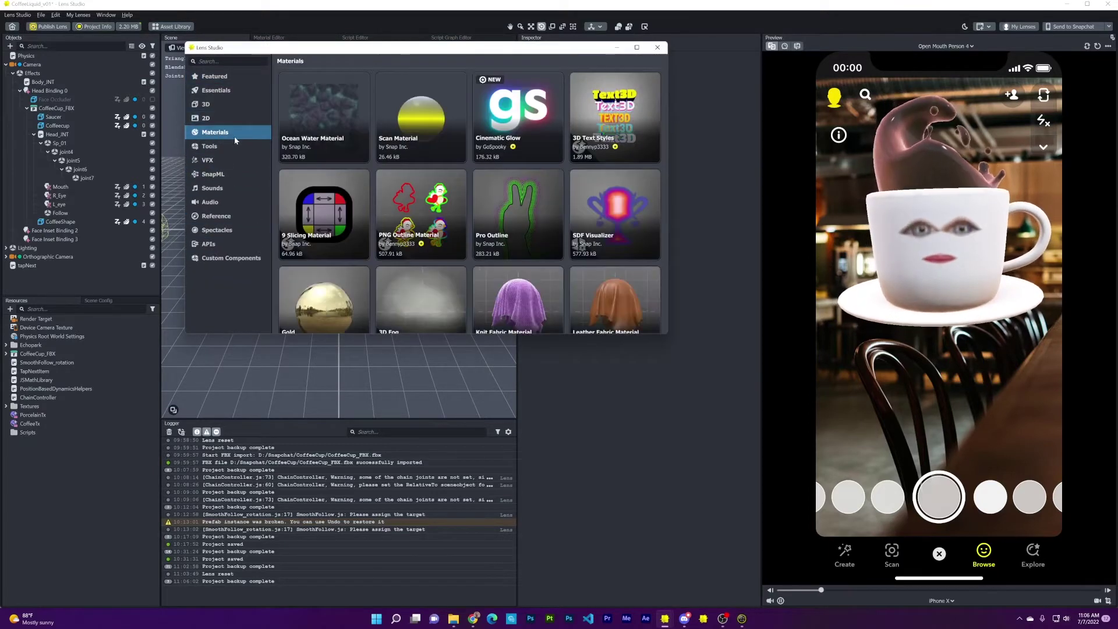
pyautogui.moveTo(441, 215)
pyautogui.scroll(-5, 442, 215)
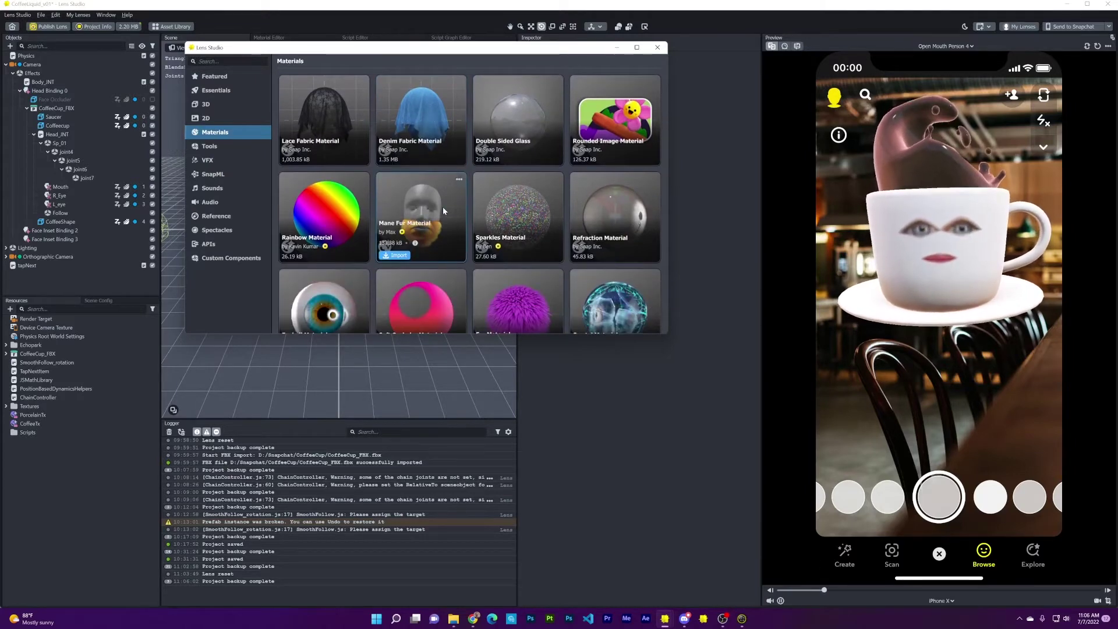
pyautogui.scroll(-1, 443, 209)
pyautogui.scroll(-6, 443, 208)
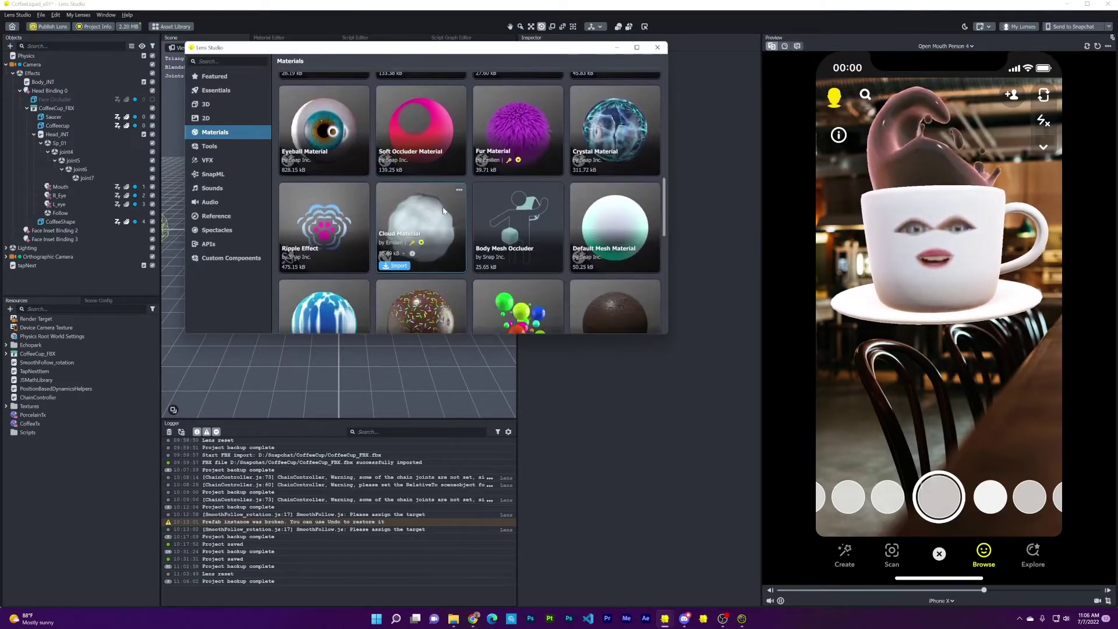
pyautogui.scroll(-4, 443, 207)
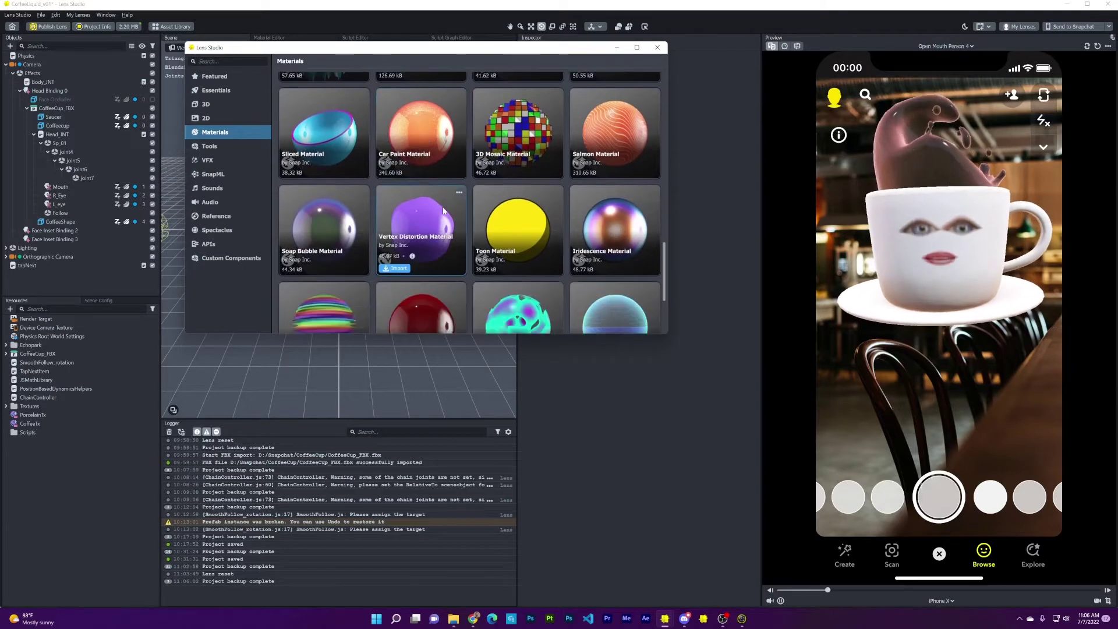
pyautogui.moveTo(396, 290)
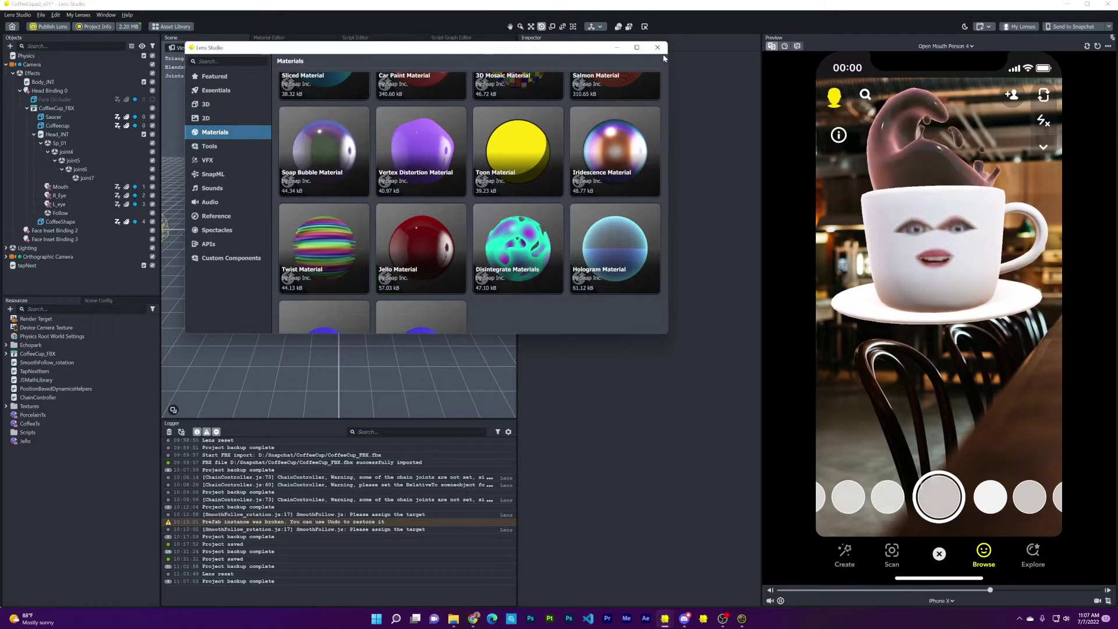
pyautogui.click(658, 47)
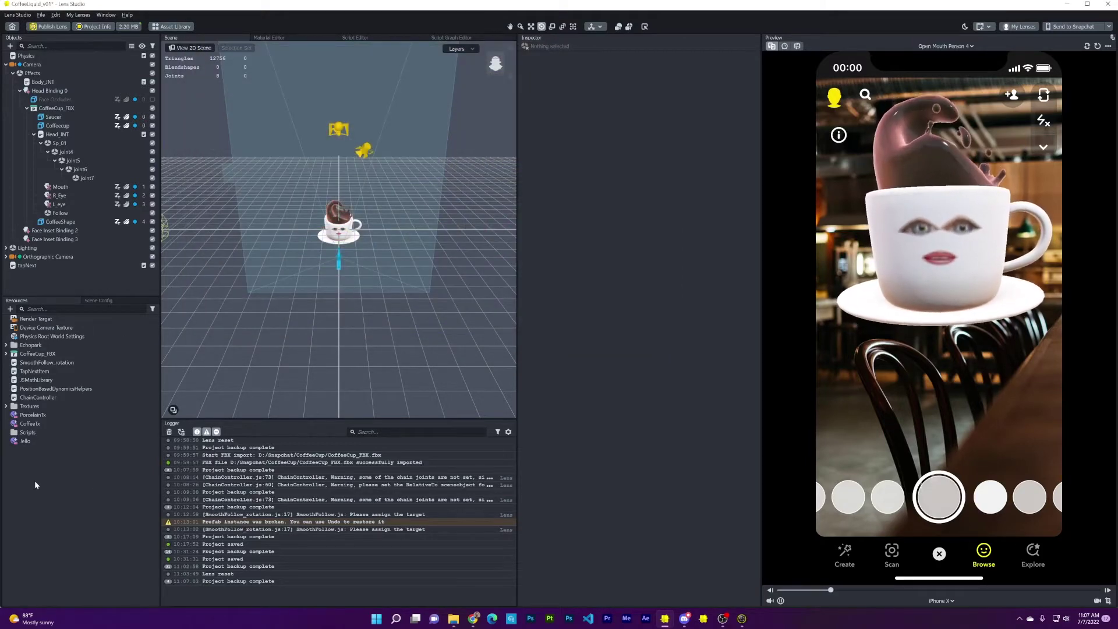
# - Assign the imported Jello material to the CoffeeShape liquid's Material 1 slot
pyautogui.click(24, 442)
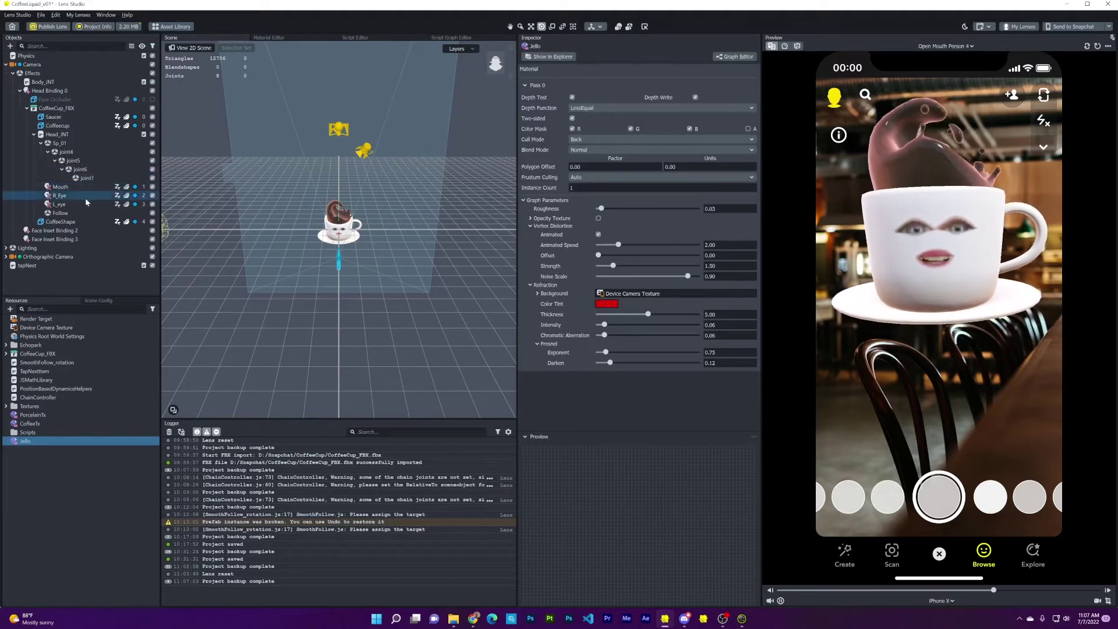
pyautogui.click(60, 222)
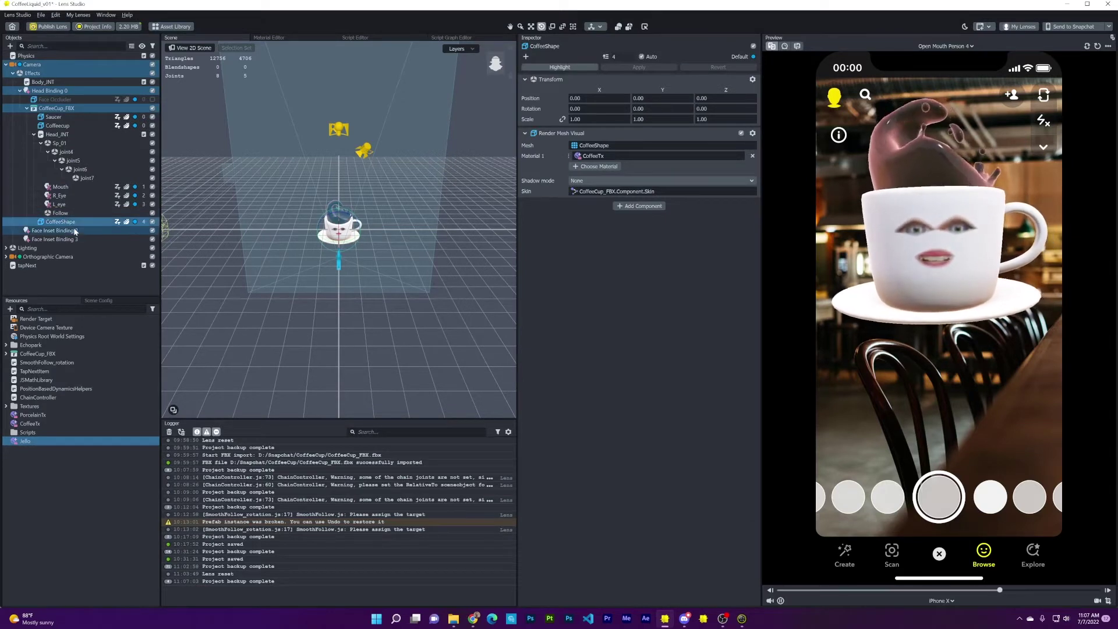
pyautogui.click(58, 433)
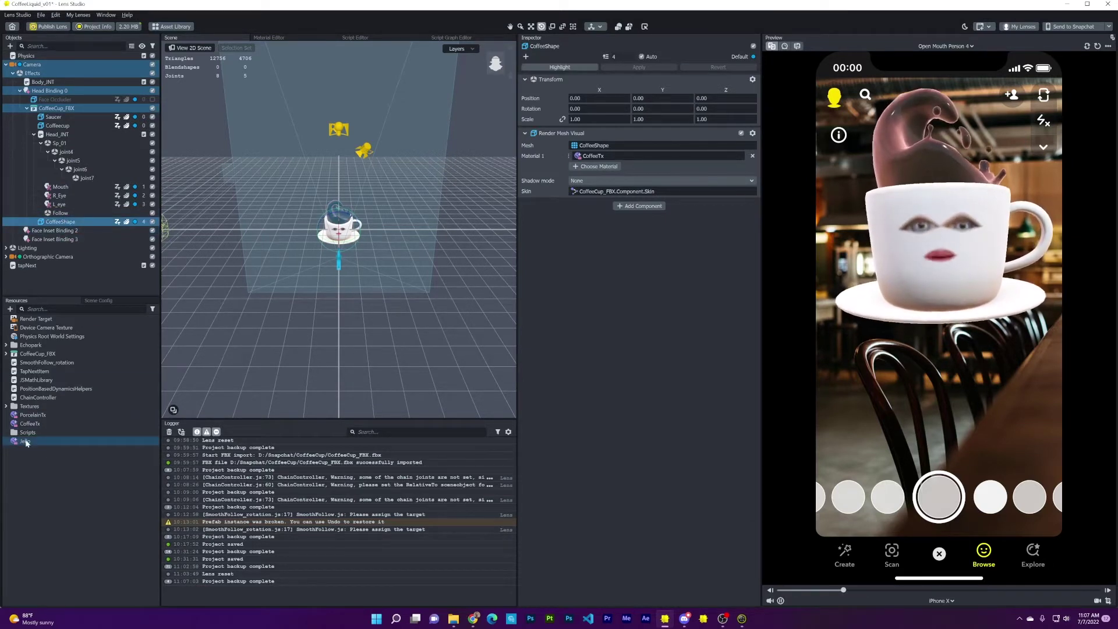
pyautogui.moveTo(615, 155); pyautogui.dragTo(615, 154)
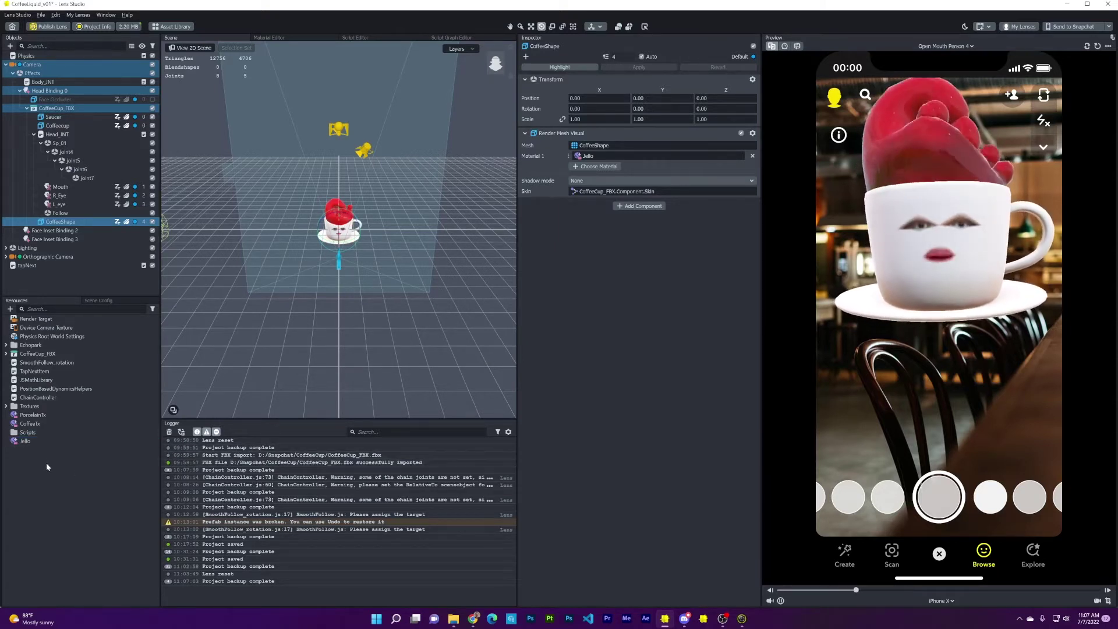
# - Slow the Jello material's animation and wobble, and lower its Noise Scale to 0.50
pyautogui.click(35, 449)
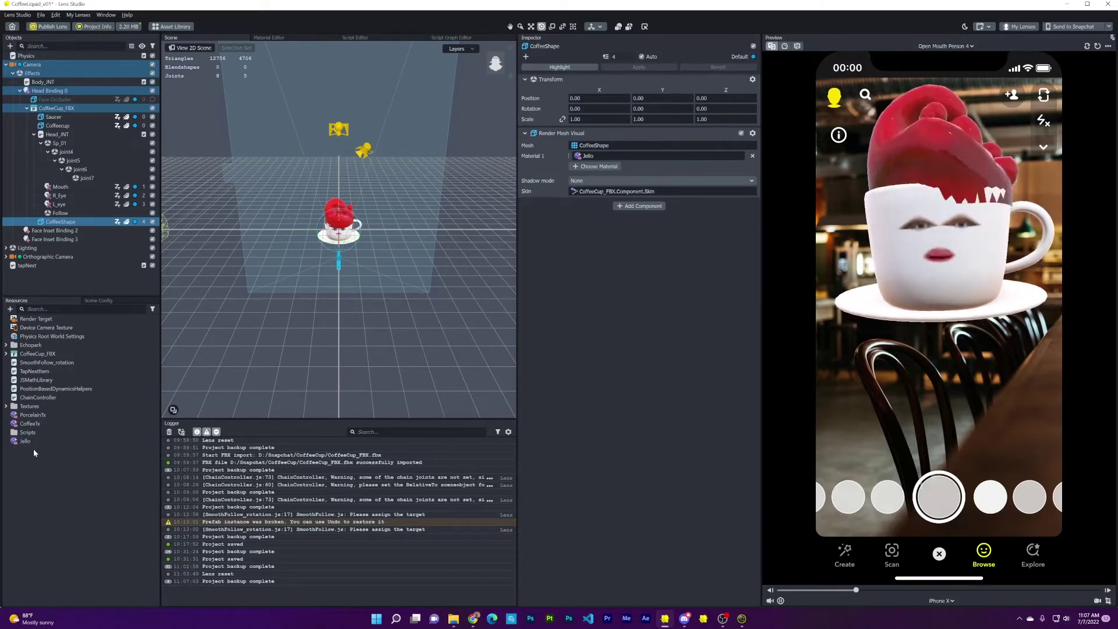
pyautogui.click(24, 442)
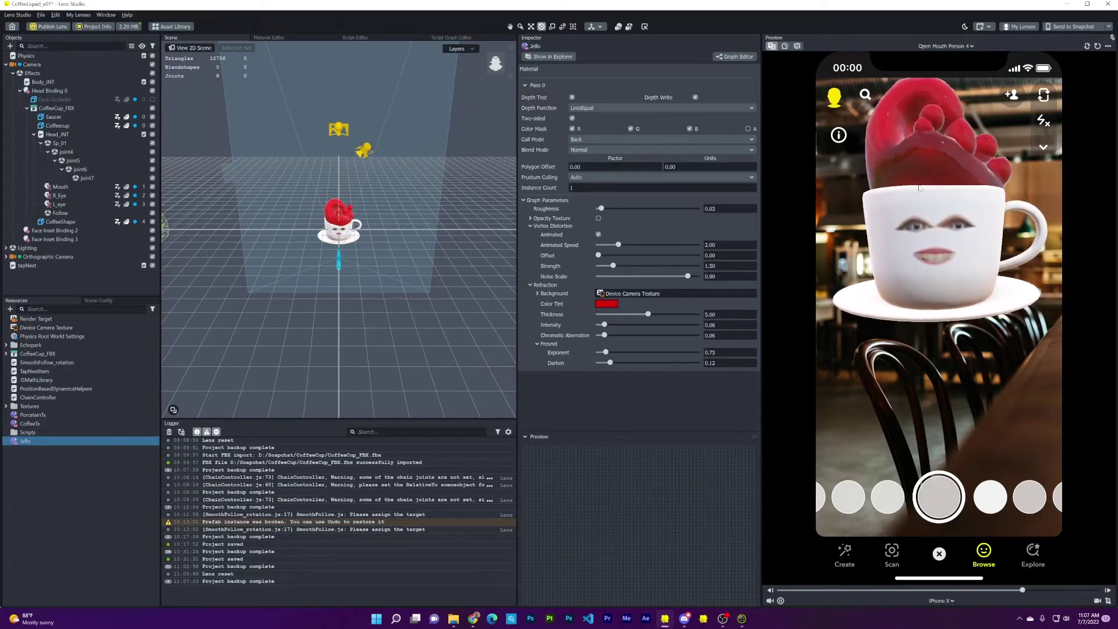
pyautogui.click(604, 245)
pyautogui.moveTo(605, 246); pyautogui.dragTo(603, 267)
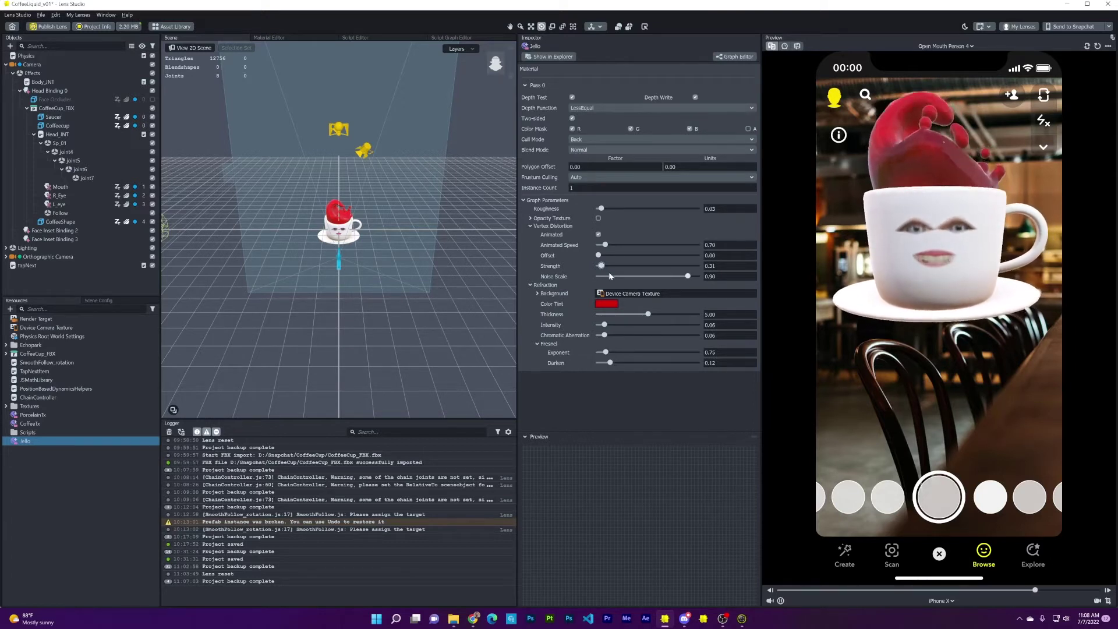
pyautogui.click(650, 277)
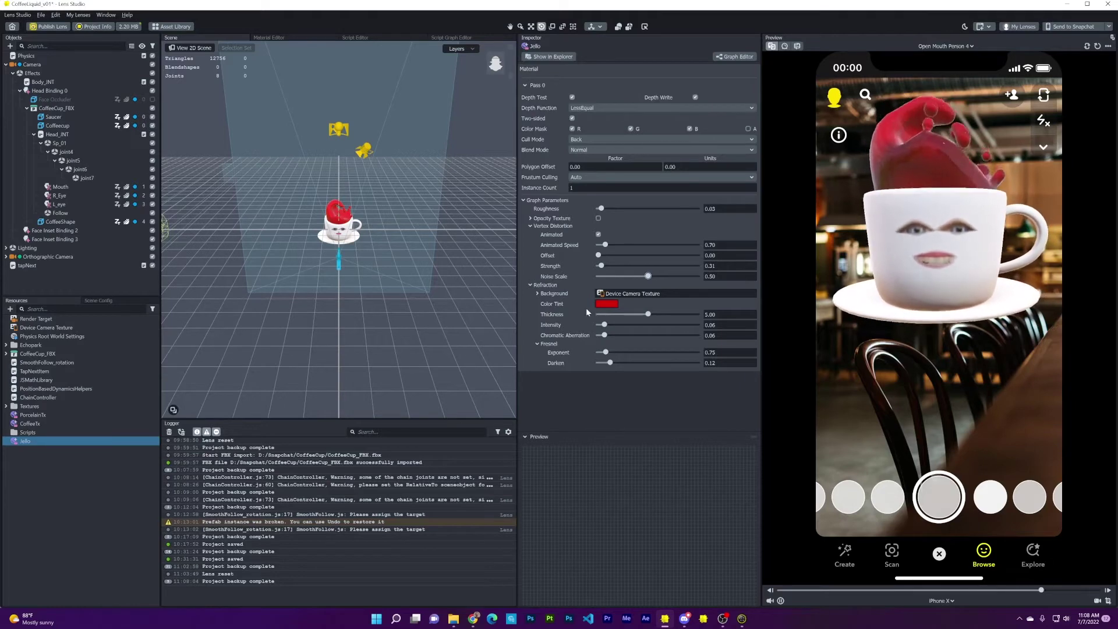
pyautogui.click(607, 304)
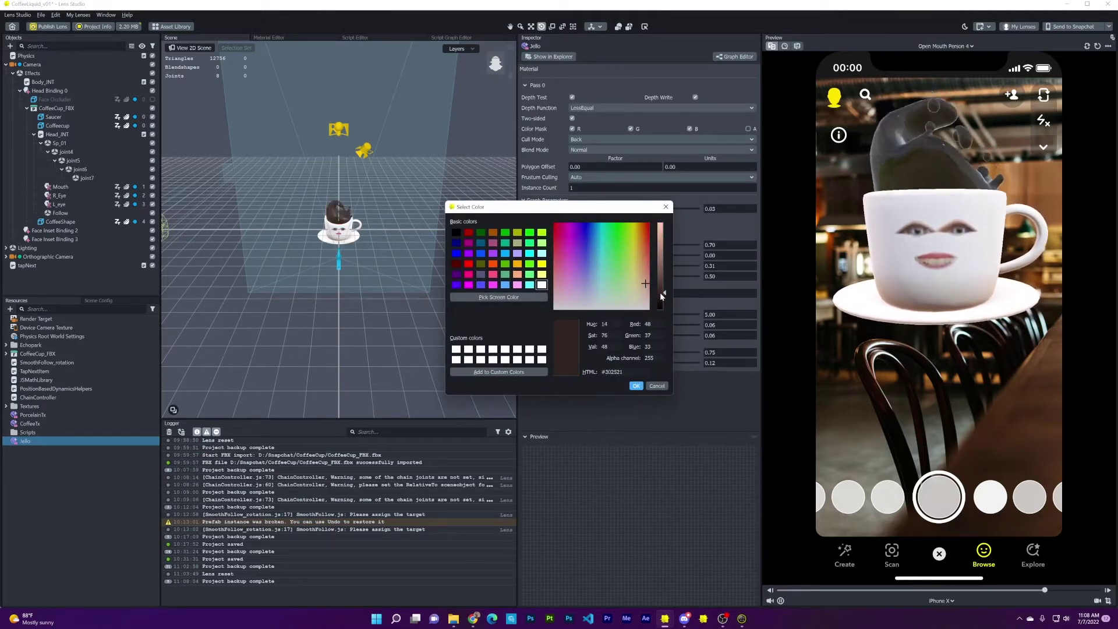
# - Tint the Jello refraction dark brown (#302521) and drop refraction Thickness and Intensity to 0
pyautogui.moveTo(661, 296); pyautogui.dragTo(661, 292)
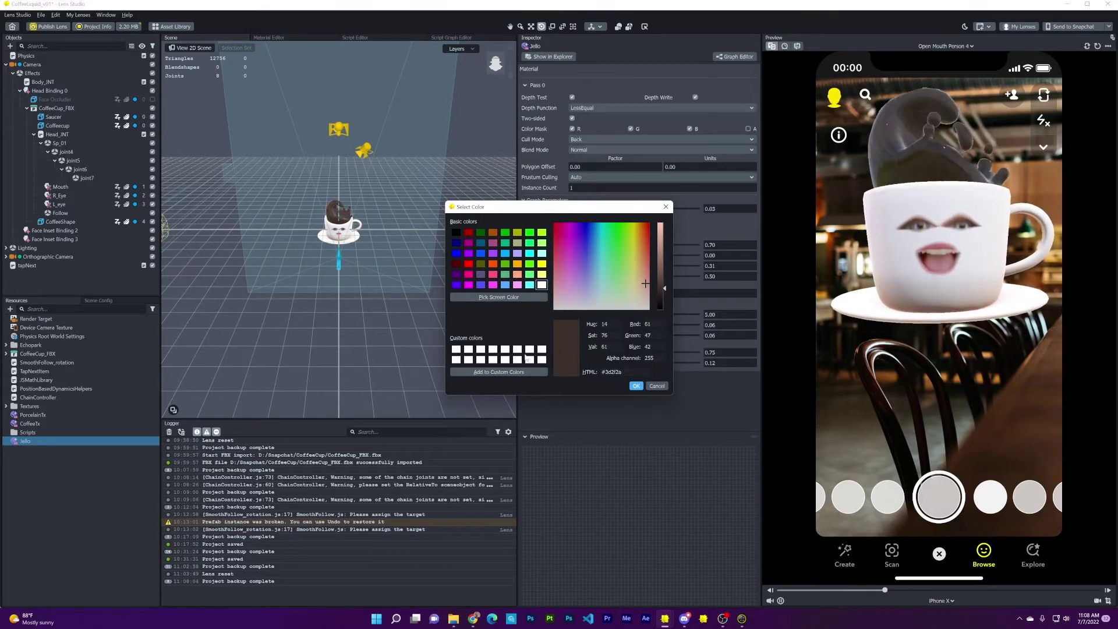
pyautogui.click(636, 385)
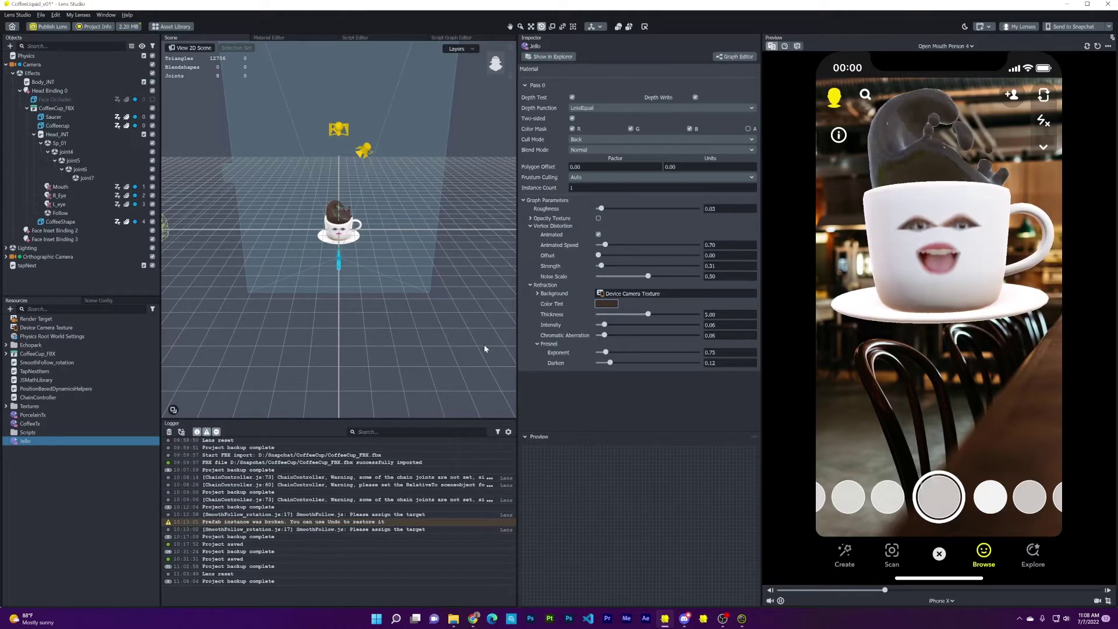
pyautogui.moveTo(624, 315); pyautogui.dragTo(619, 315)
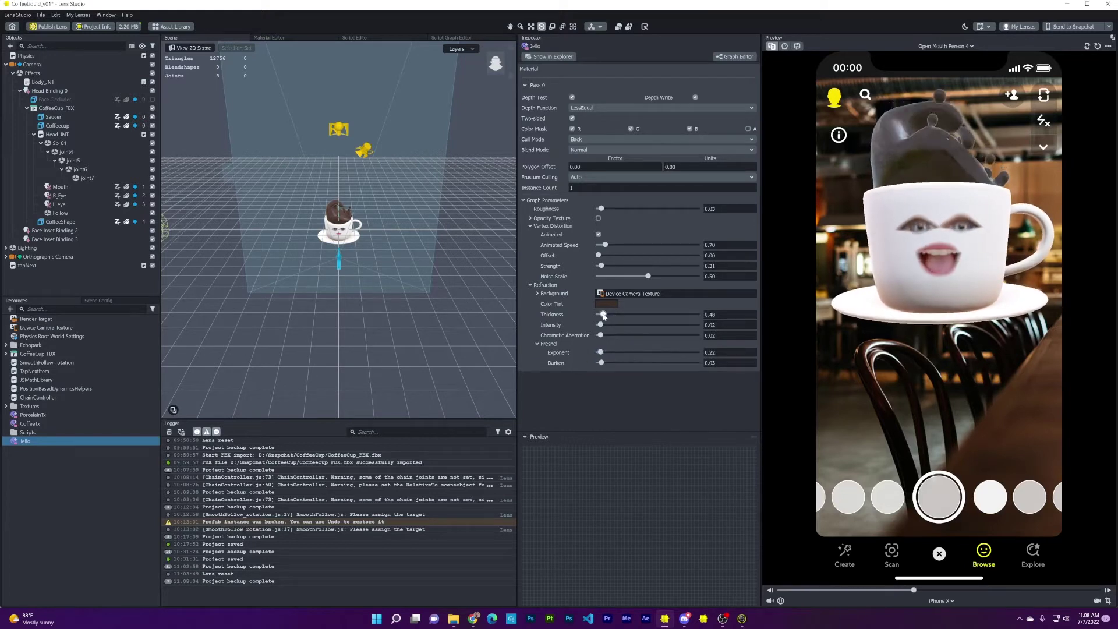
pyautogui.moveTo(603, 315); pyautogui.dragTo(599, 316)
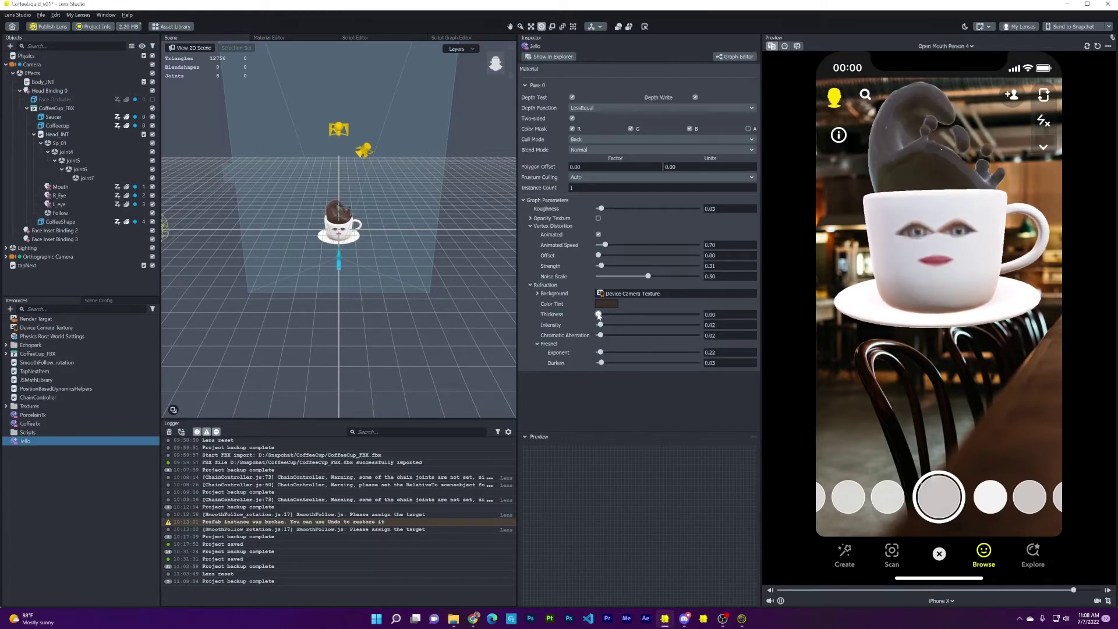
pyautogui.moveTo(600, 325); pyautogui.dragTo(597, 325)
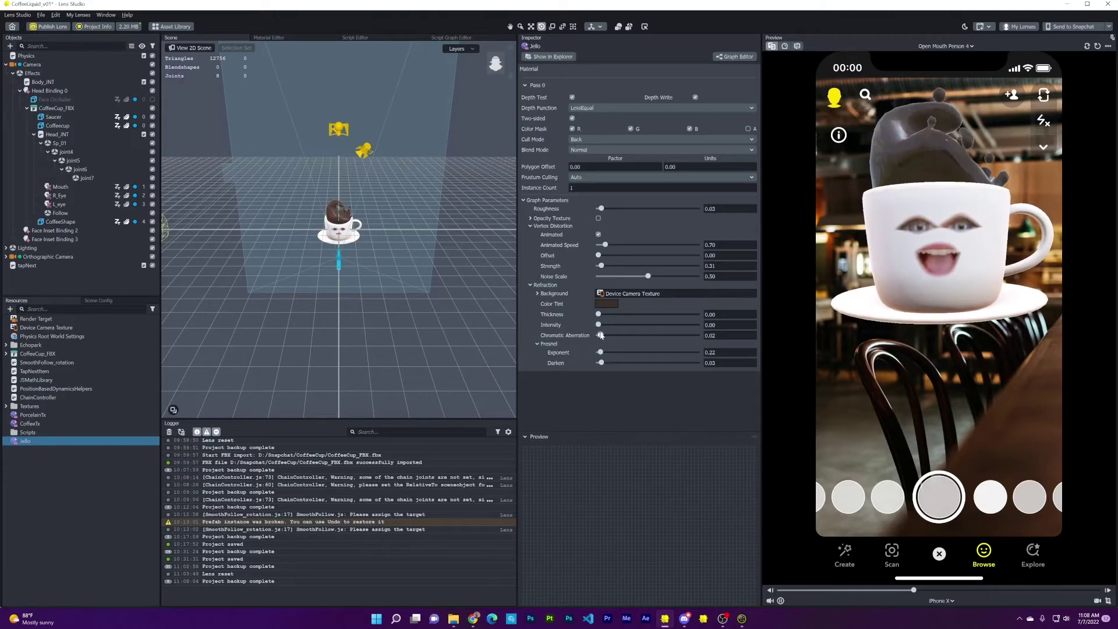
# - Frame the CoffeeShape liquid and orbit the scene view to inspect the cup from above and side
pyautogui.click(340, 227)
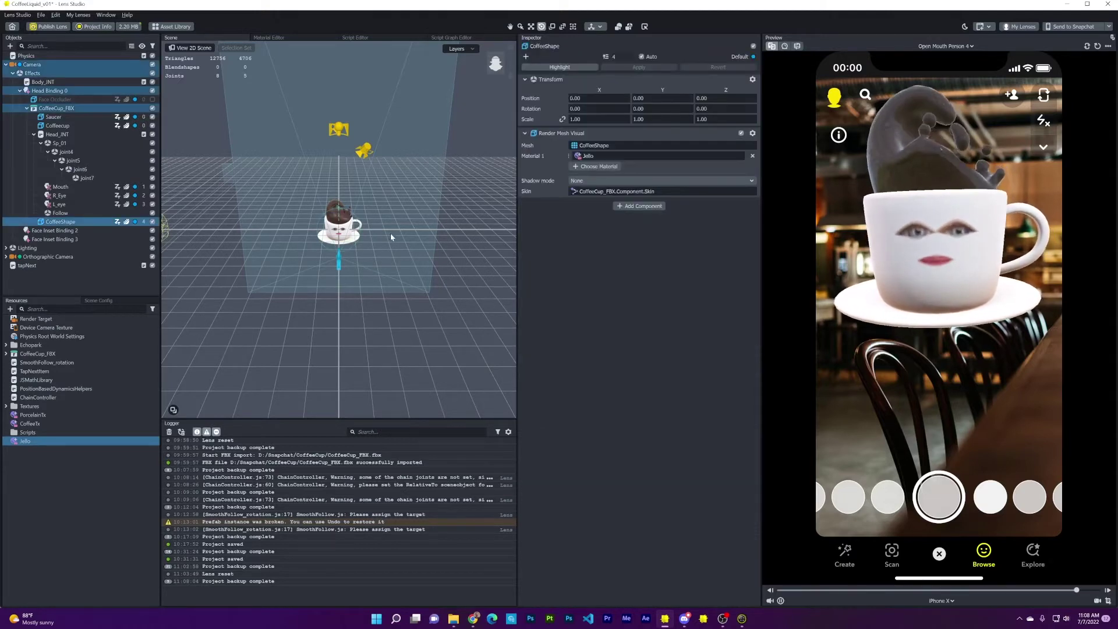
pyautogui.press('f')
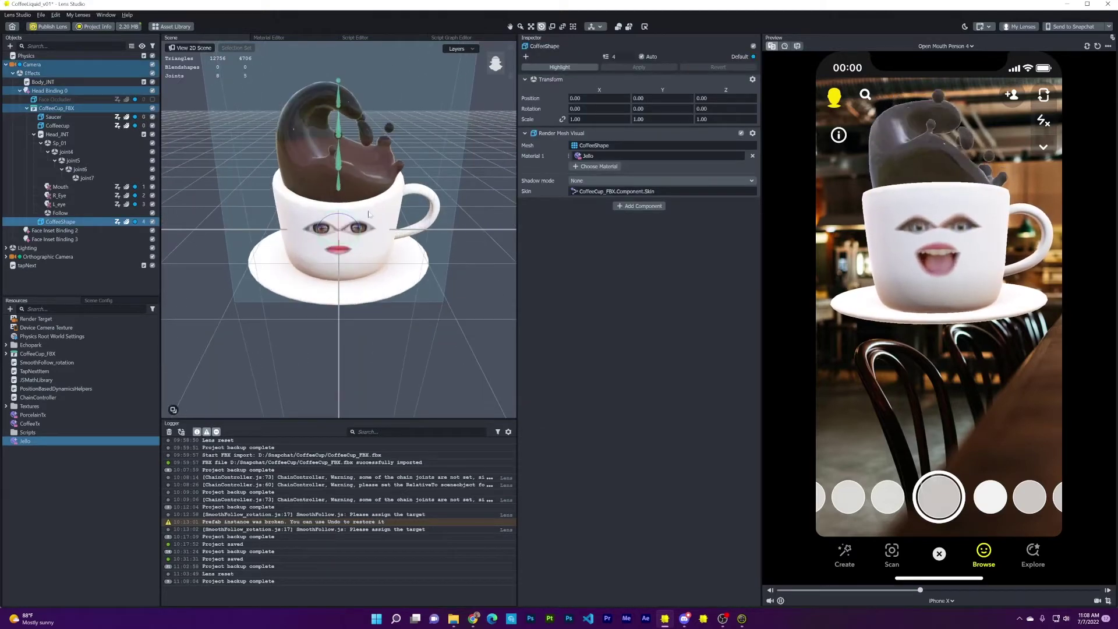
pyautogui.keyDown('alt'); pyautogui.moveTo(369, 214); pyautogui.dragTo(361, 282); pyautogui.keyUp('alt')
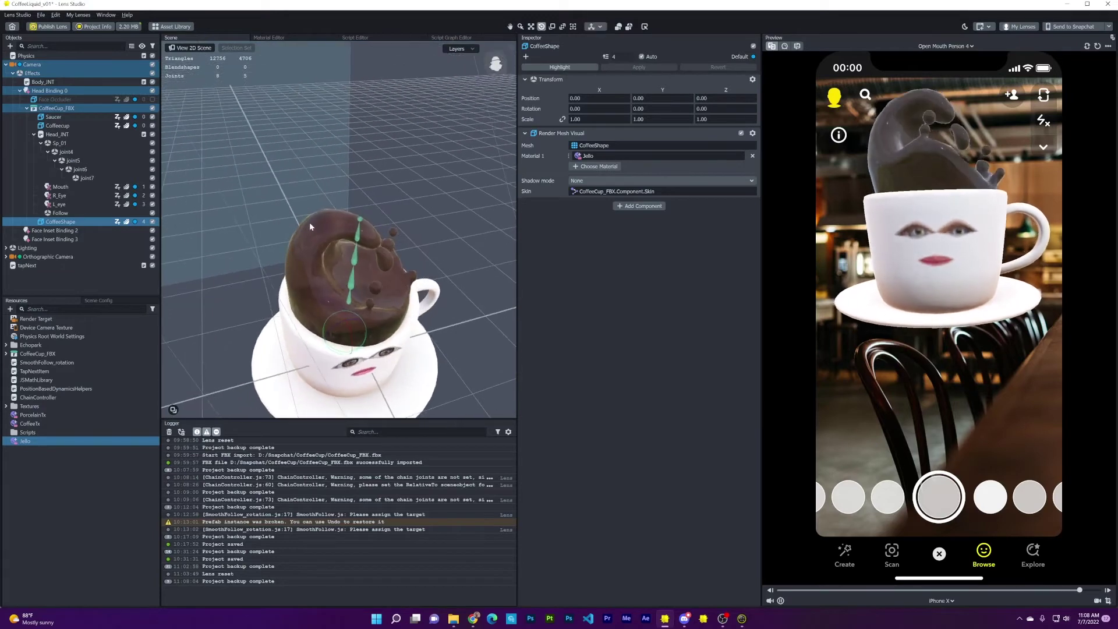
pyautogui.keyDown('alt'); pyautogui.moveTo(323, 233); pyautogui.dragTo(412, 249); pyautogui.keyUp('alt')
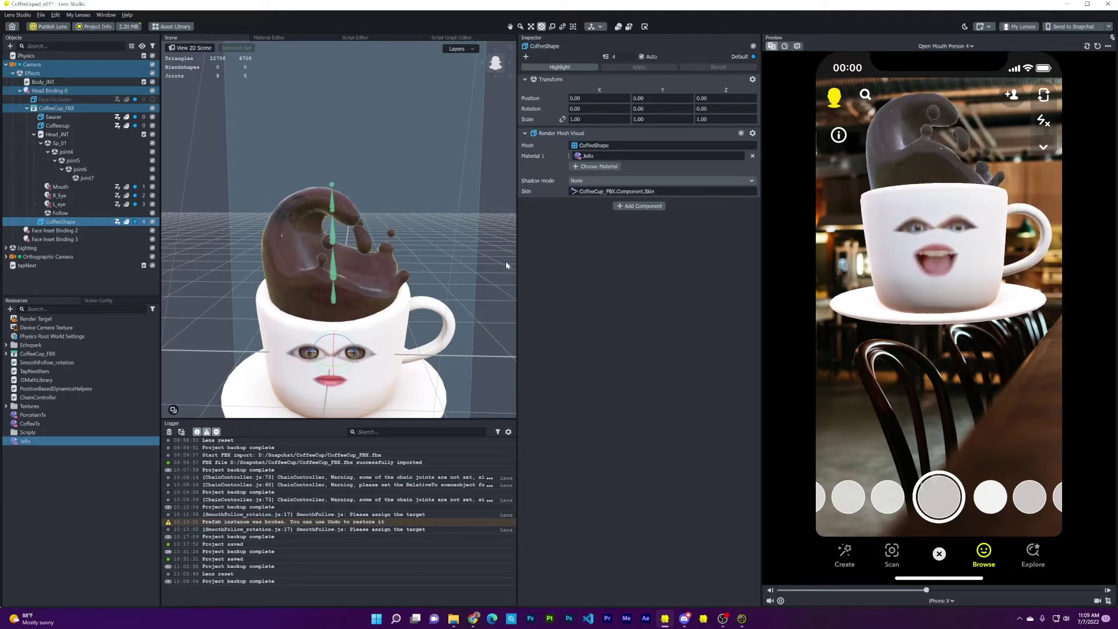
# - Lighten the Jello refraction Color Tint to a warmer milk-coffee brown, #5b3f36
pyautogui.click(28, 441)
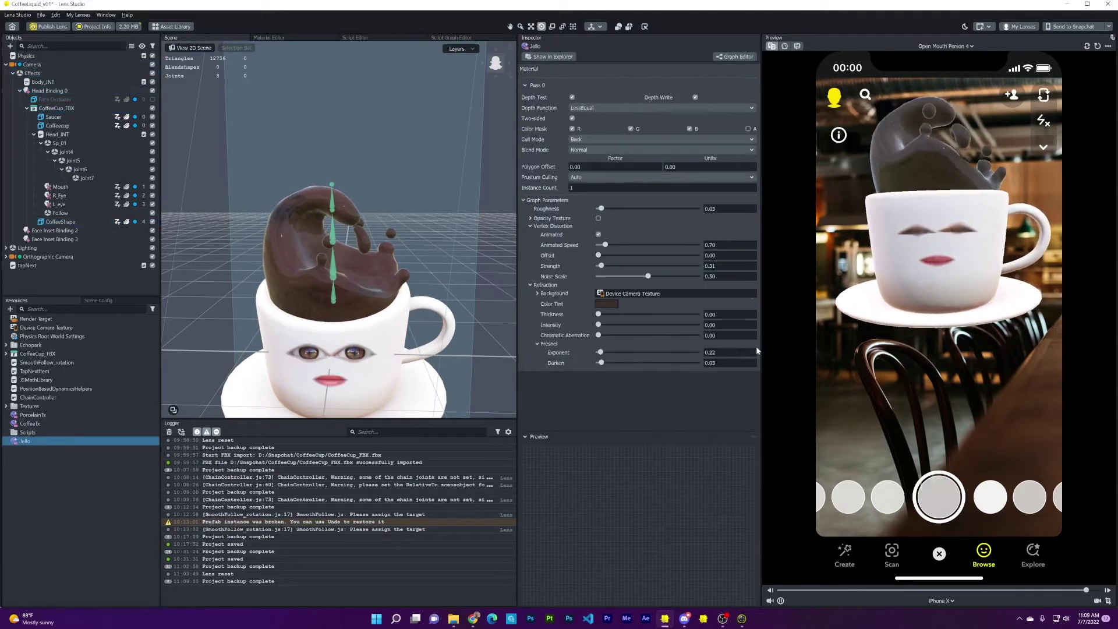
pyautogui.click(606, 303)
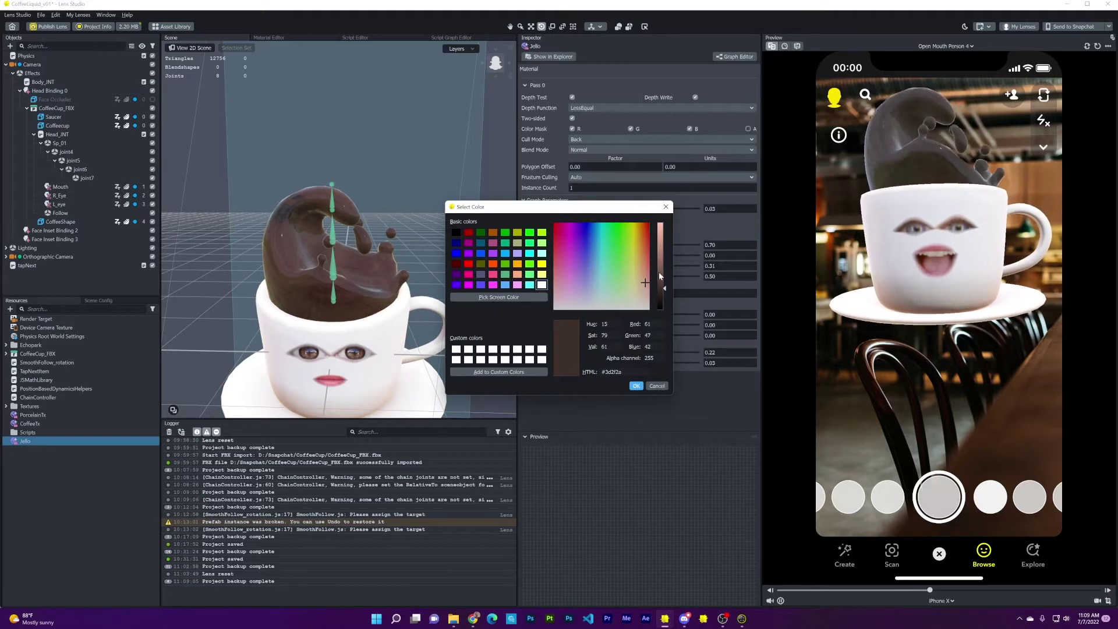
pyautogui.moveTo(661, 276)
pyautogui.mouseDown()
pyautogui.moveTo(661, 266)
pyautogui.moveTo(661, 278)
pyautogui.moveTo(645, 275)
pyautogui.mouseUp()
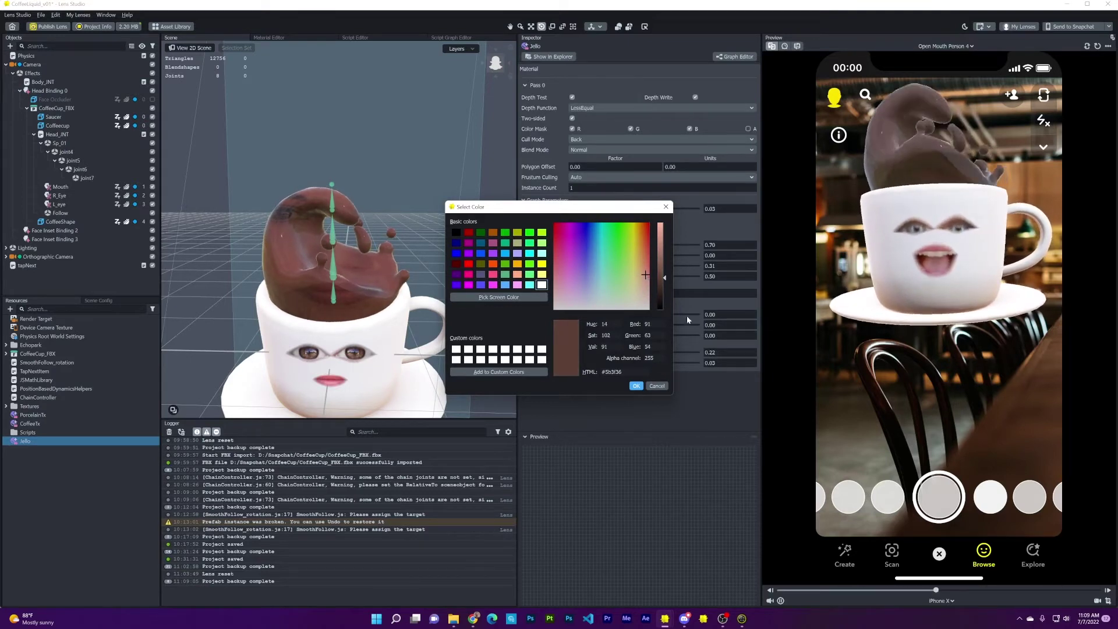
pyautogui.click(637, 386)
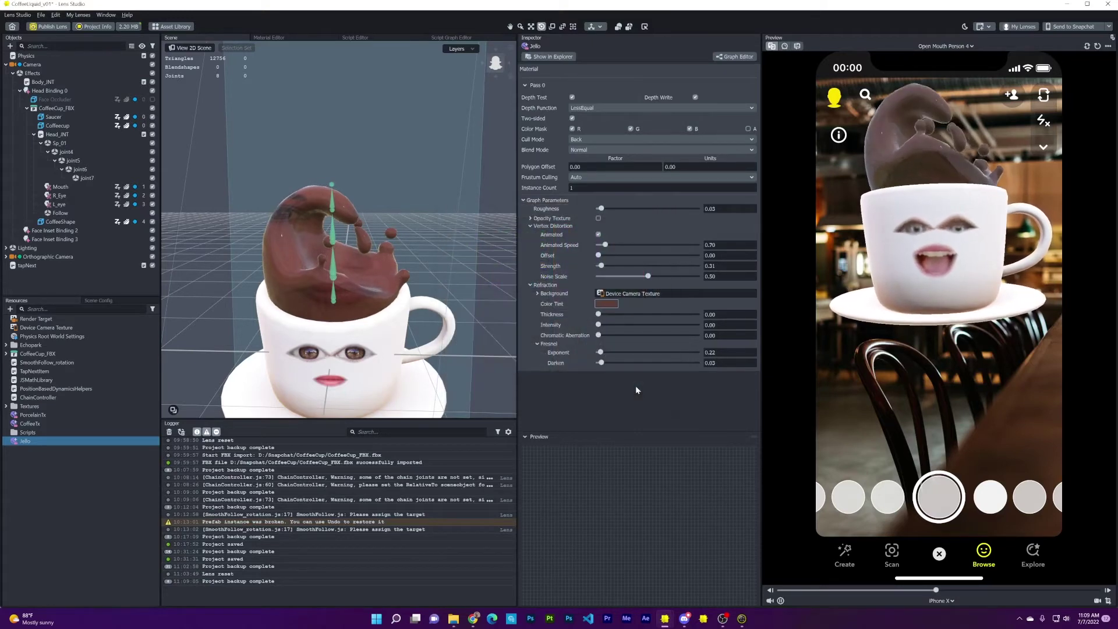
# - Tilt CoffeeCup_FBX further forward on X, and set Jello's Fresnel Exponent to 0.04 and Darken to 0
pyautogui.click(57, 108)
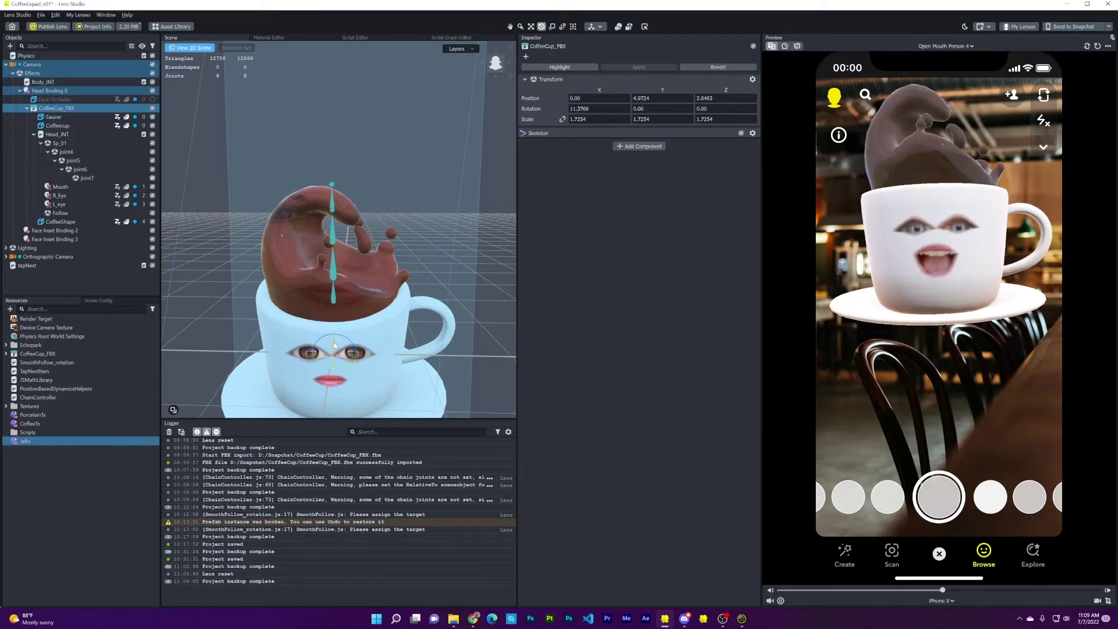
pyautogui.moveTo(335, 346); pyautogui.dragTo(335, 352)
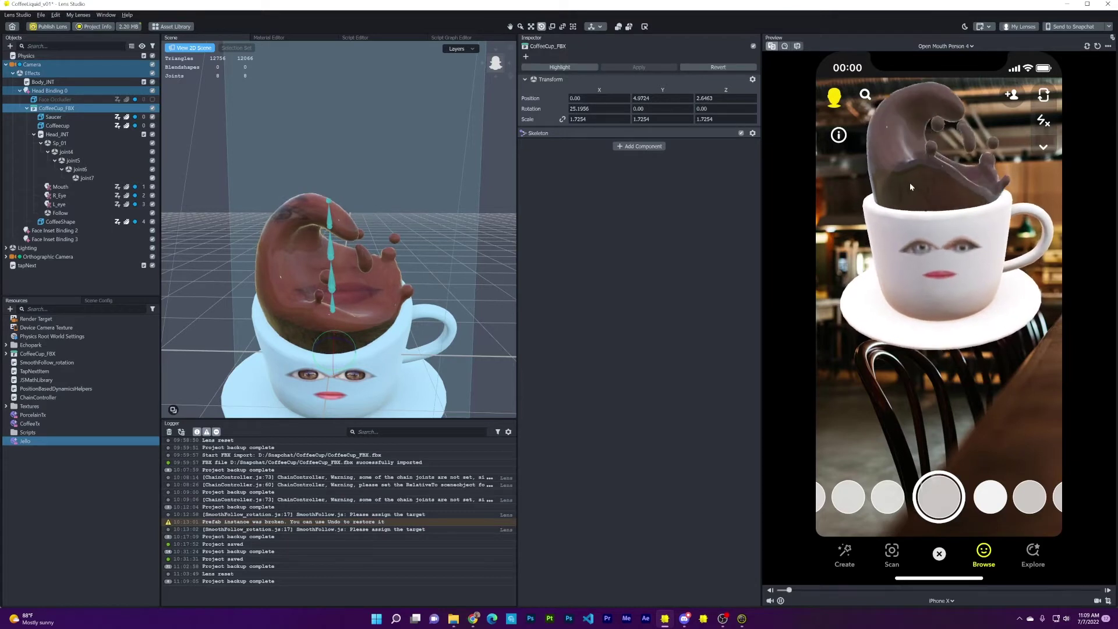
pyautogui.click(29, 443)
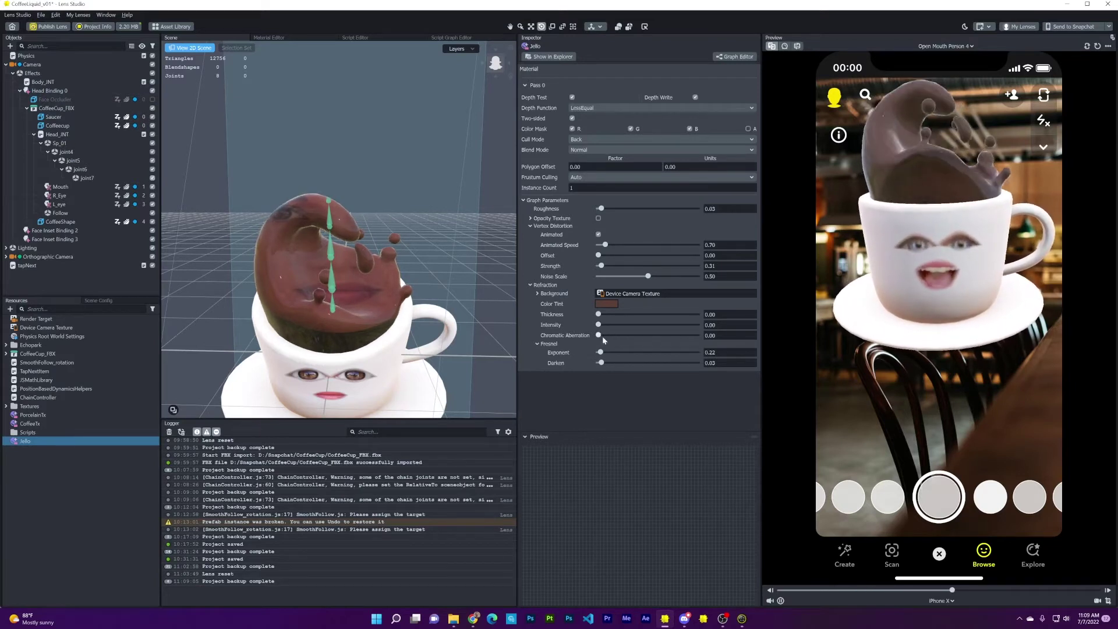
pyautogui.moveTo(600, 352); pyautogui.dragTo(599, 353)
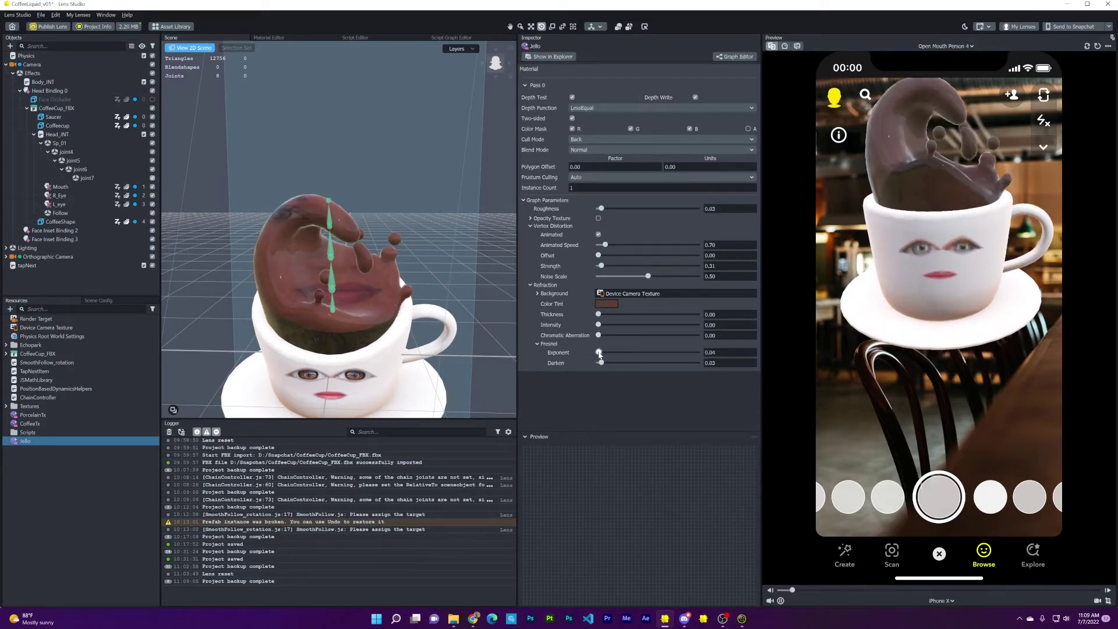
pyautogui.moveTo(601, 363); pyautogui.dragTo(599, 363)
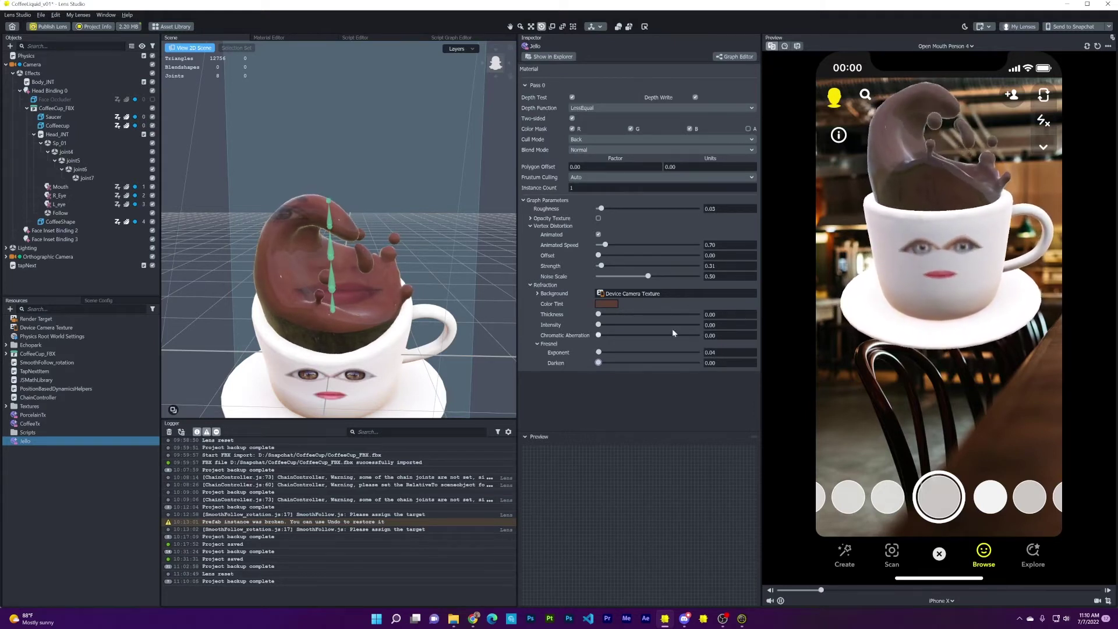
pyautogui.click(657, 295)
# - Use the coffeeBG texture as the Jello refraction Background so the splash looks glassy
pyautogui.click(492, 256)
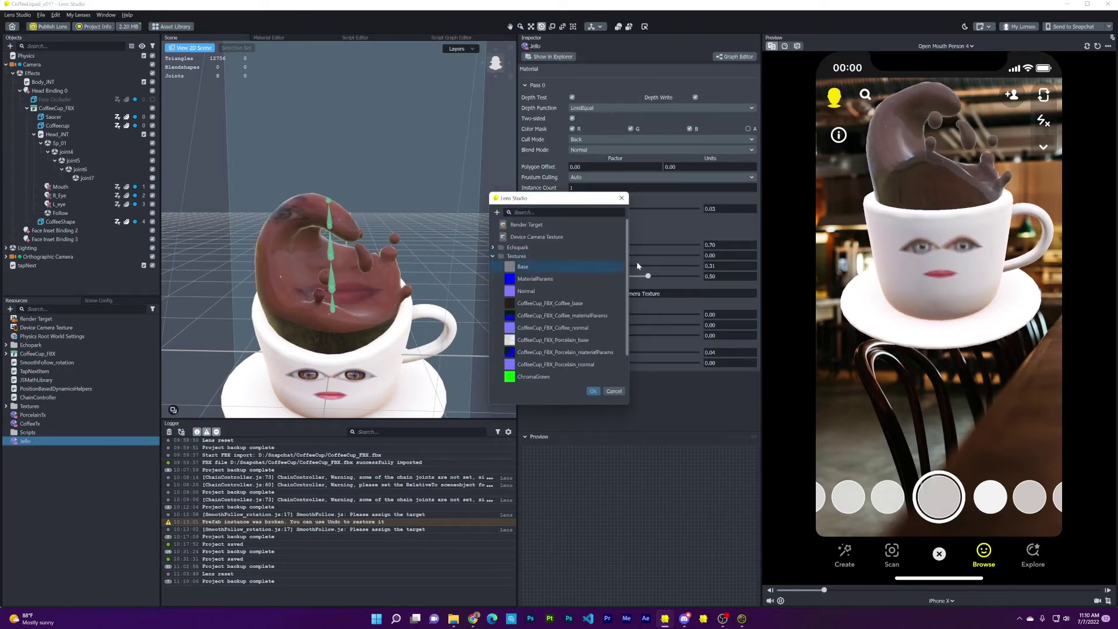
pyautogui.scroll(-2, 602, 298)
pyautogui.click(542, 354)
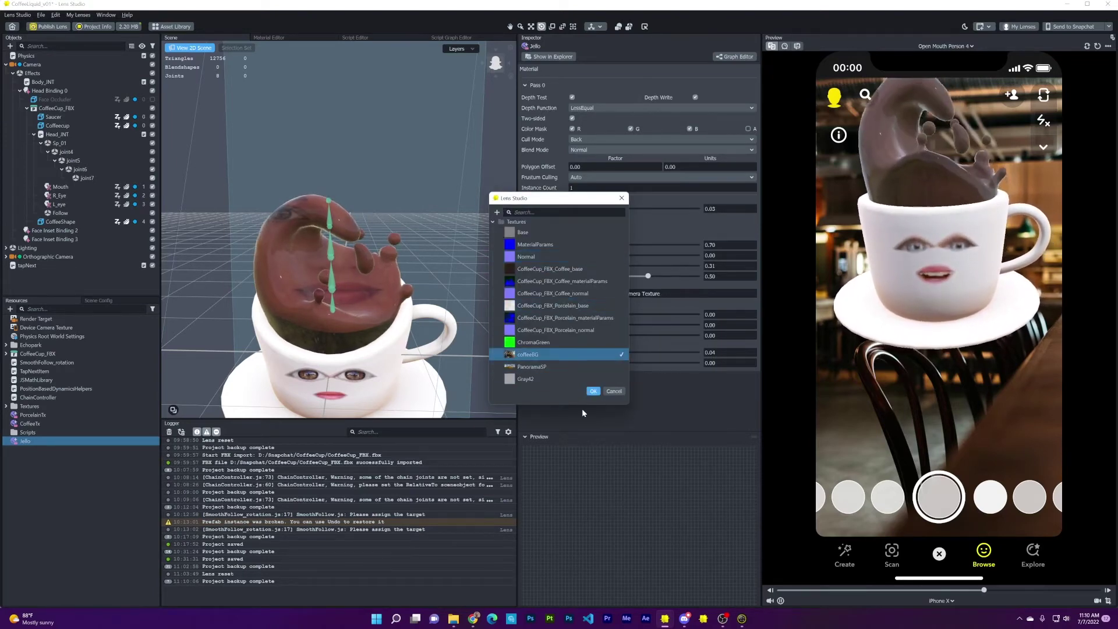
pyautogui.click(593, 390)
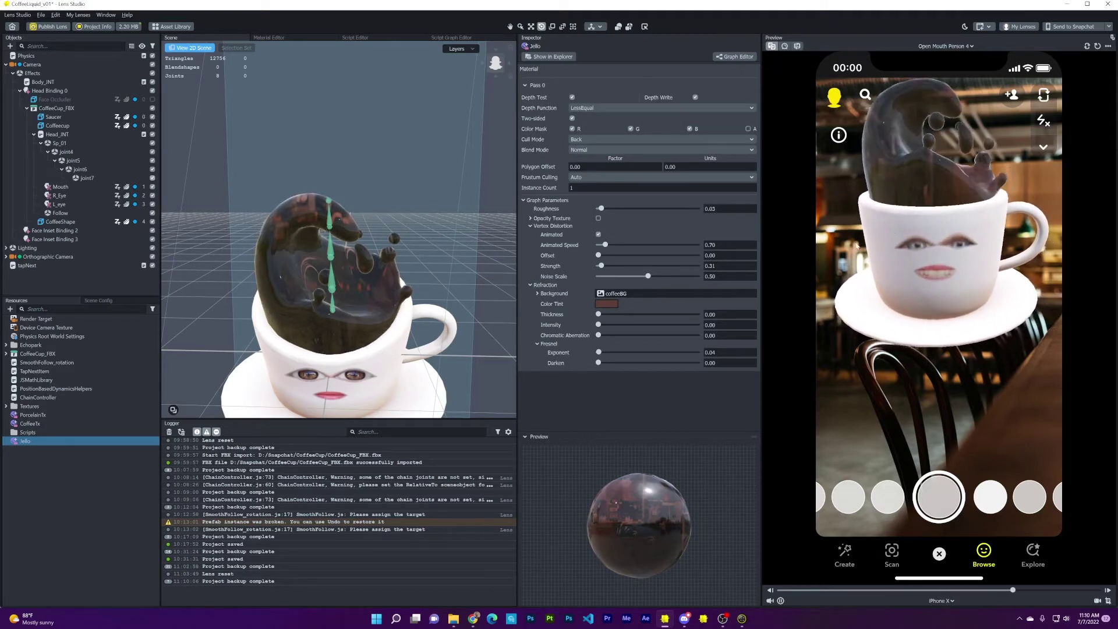
pyautogui.click(69, 488)
# - Add a new Render Target resource, then a camera object named MainCamera at the scene root
pyautogui.click(10, 309)
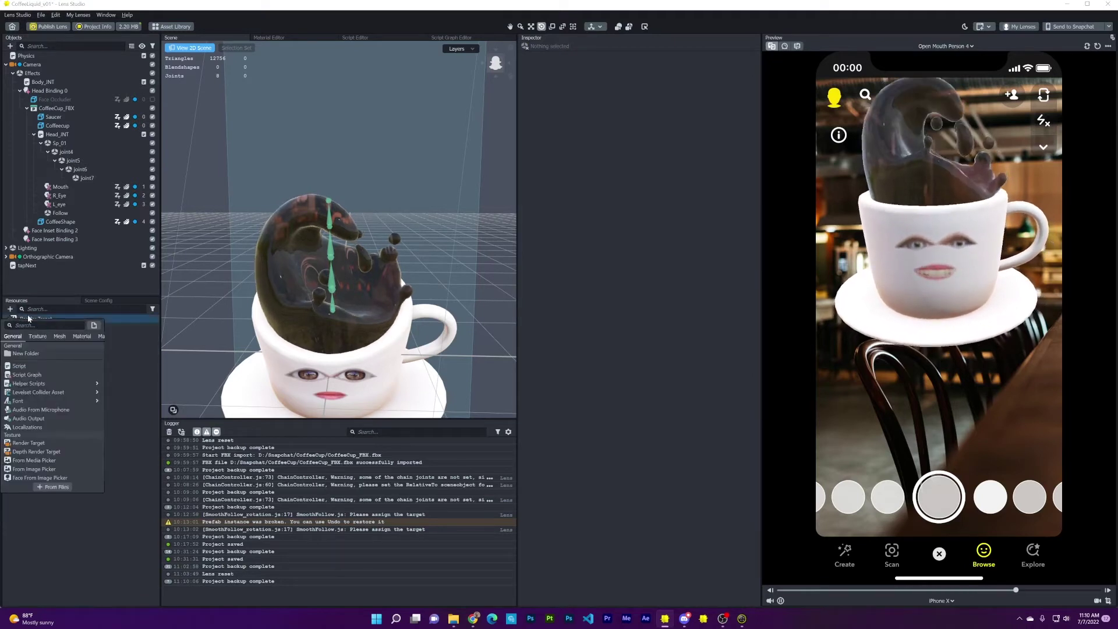
pyautogui.click(46, 442)
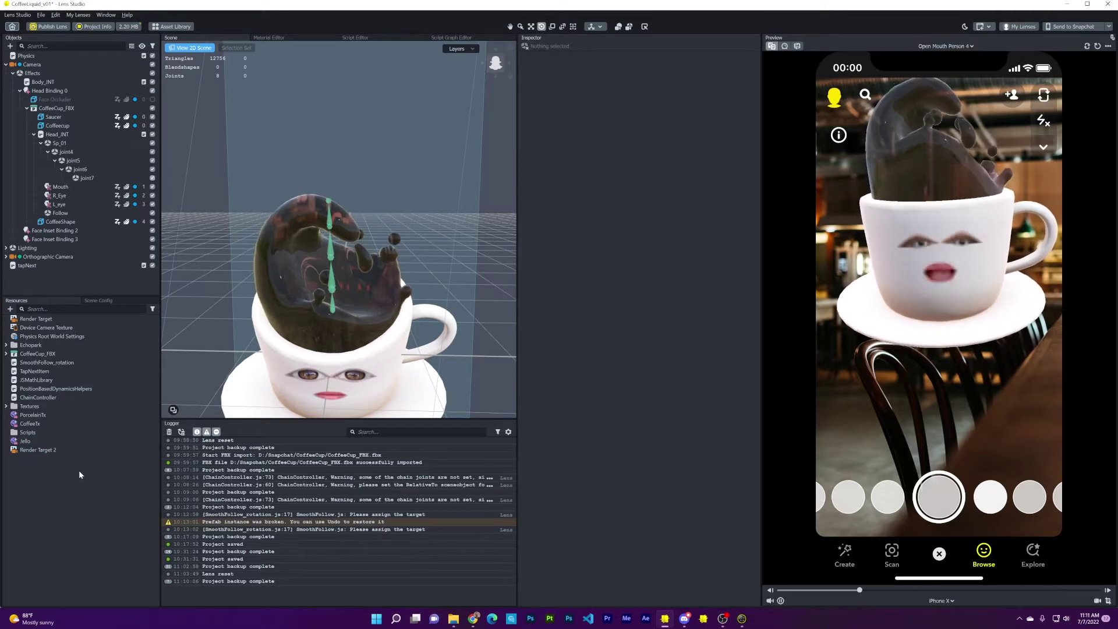
pyautogui.click(53, 266)
pyautogui.click(52, 282)
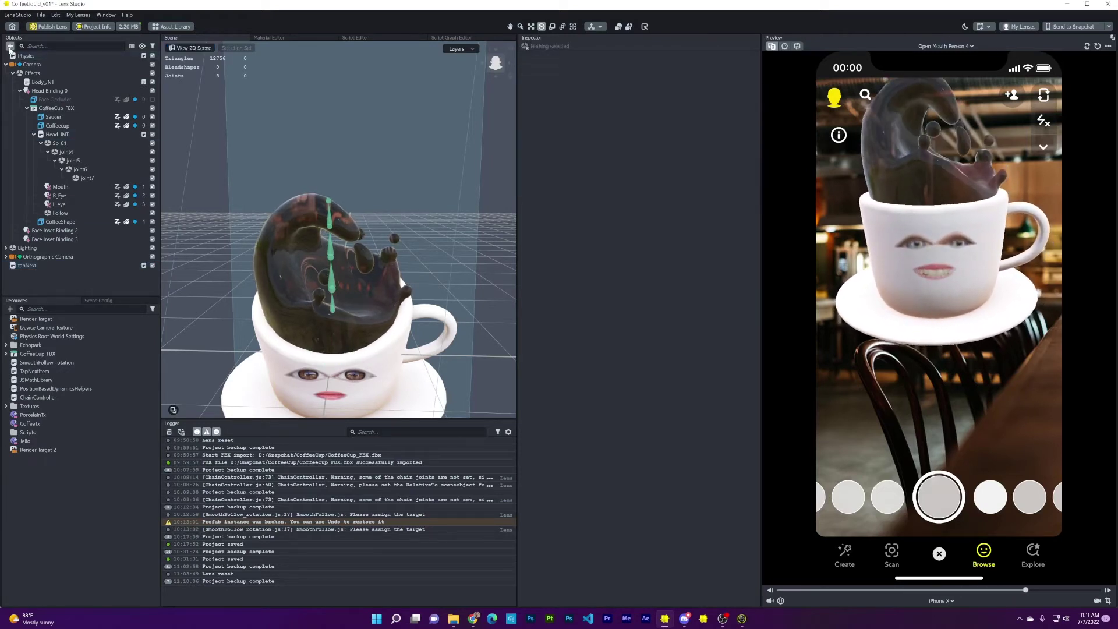
pyautogui.click(10, 46)
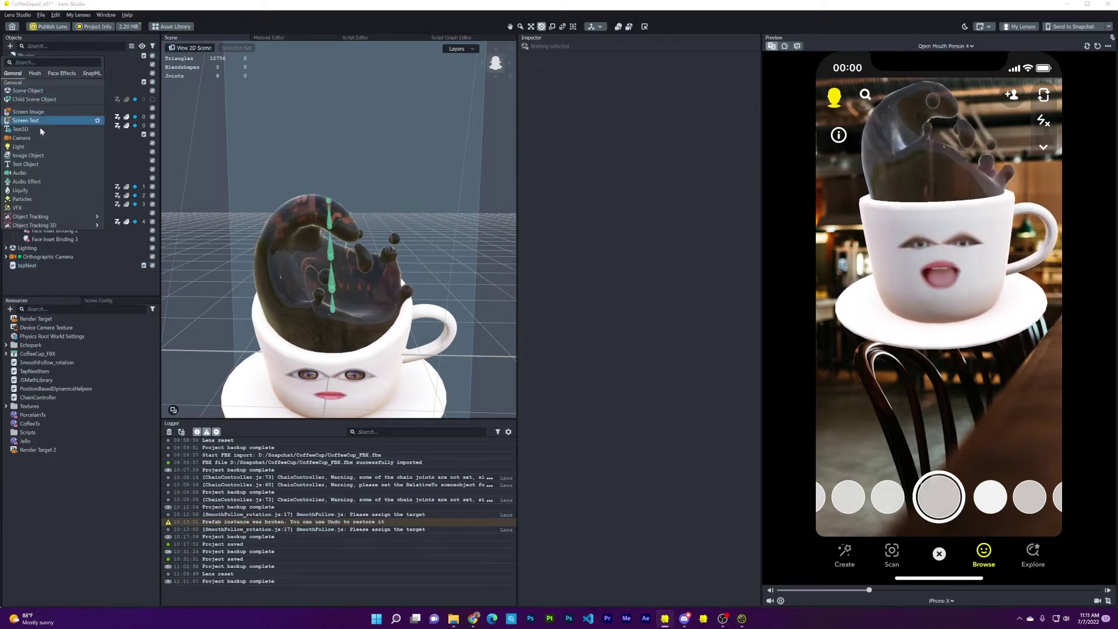
pyautogui.click(21, 138)
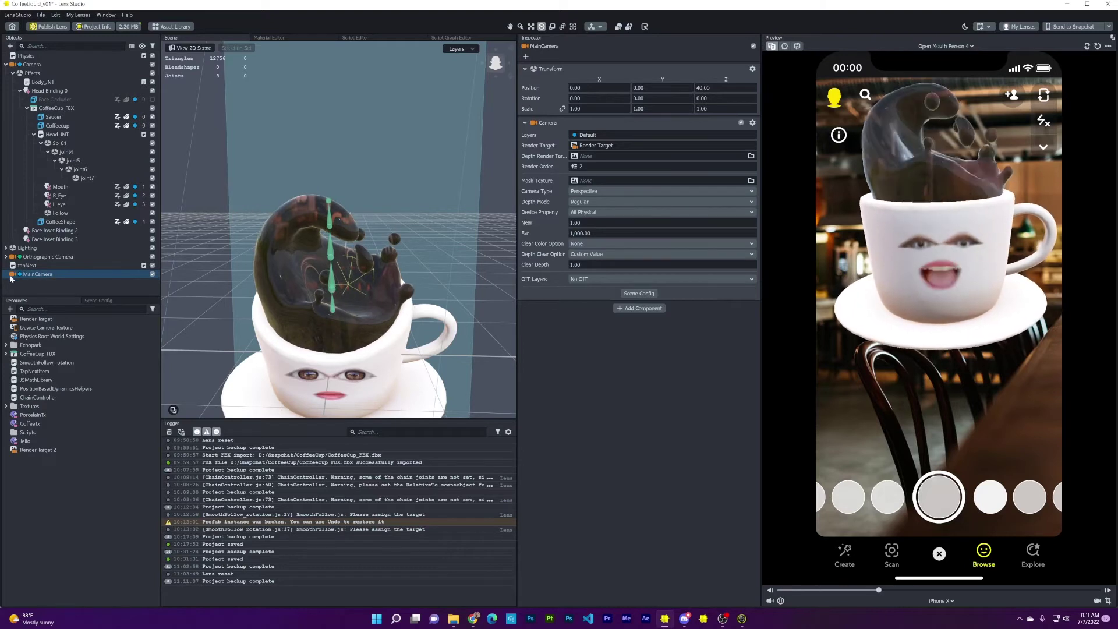
# - Make MainCamera render only Layer 1
pyautogui.click(20, 275)
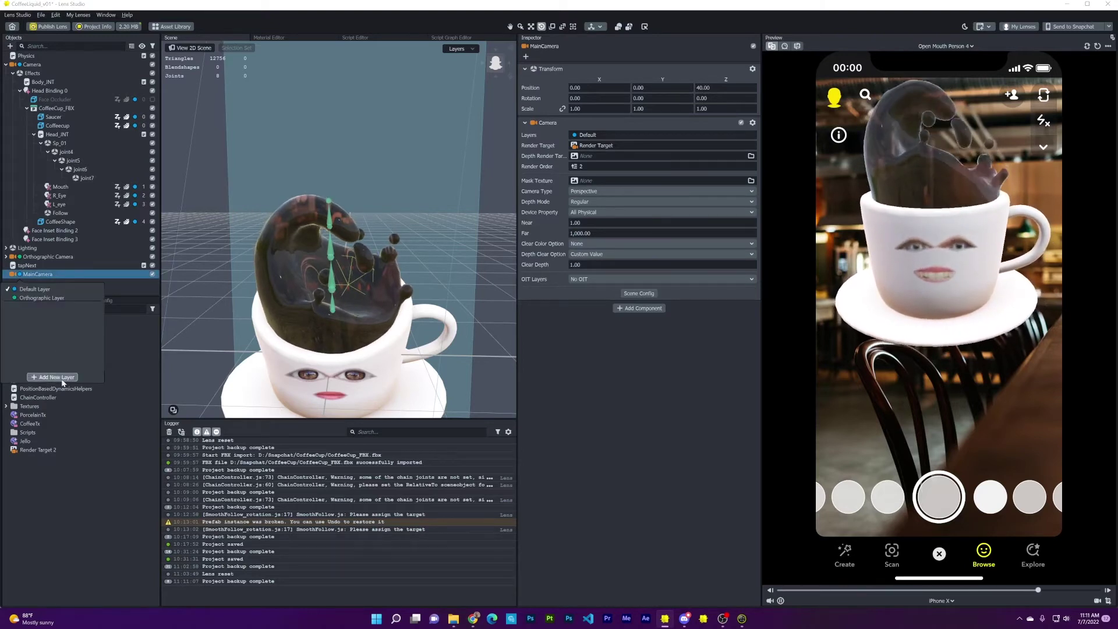
pyautogui.click(30, 306)
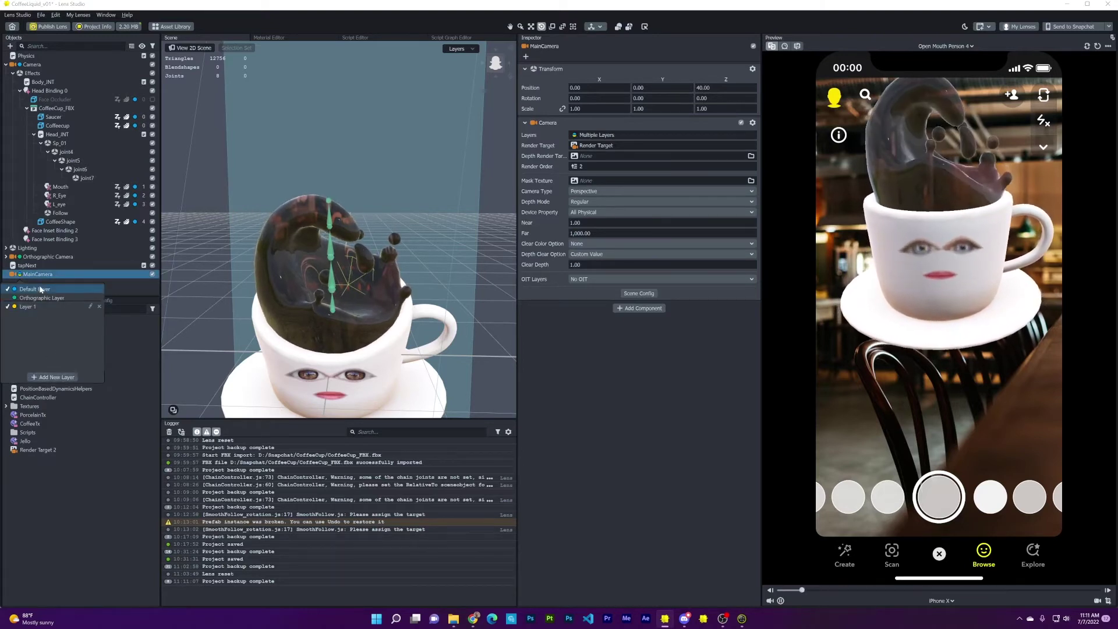
pyautogui.click(128, 283)
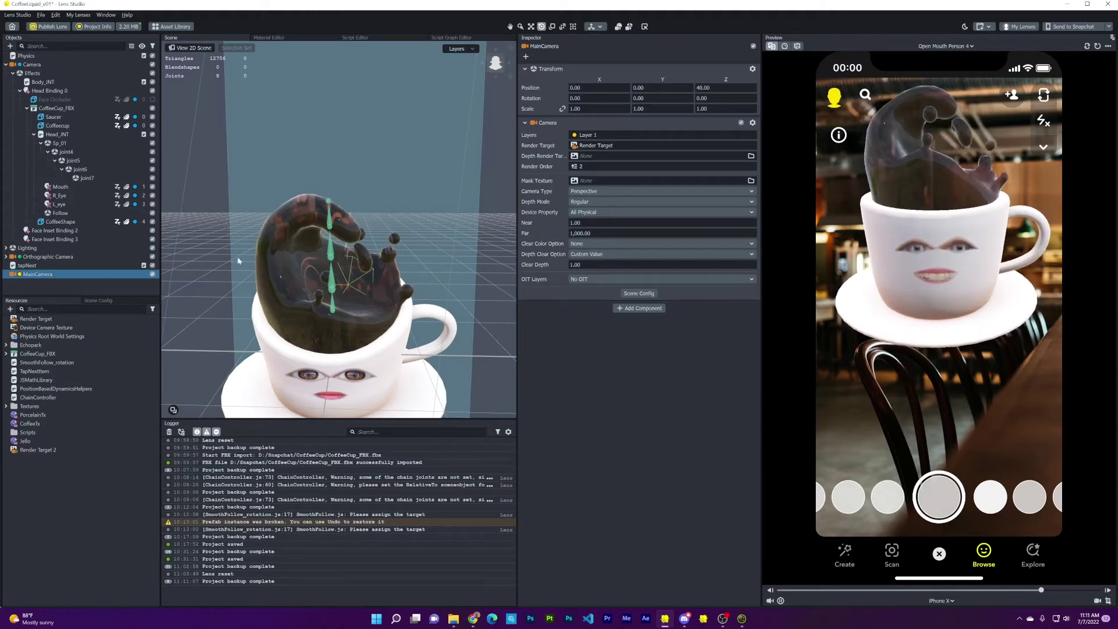
pyautogui.click(37, 276)
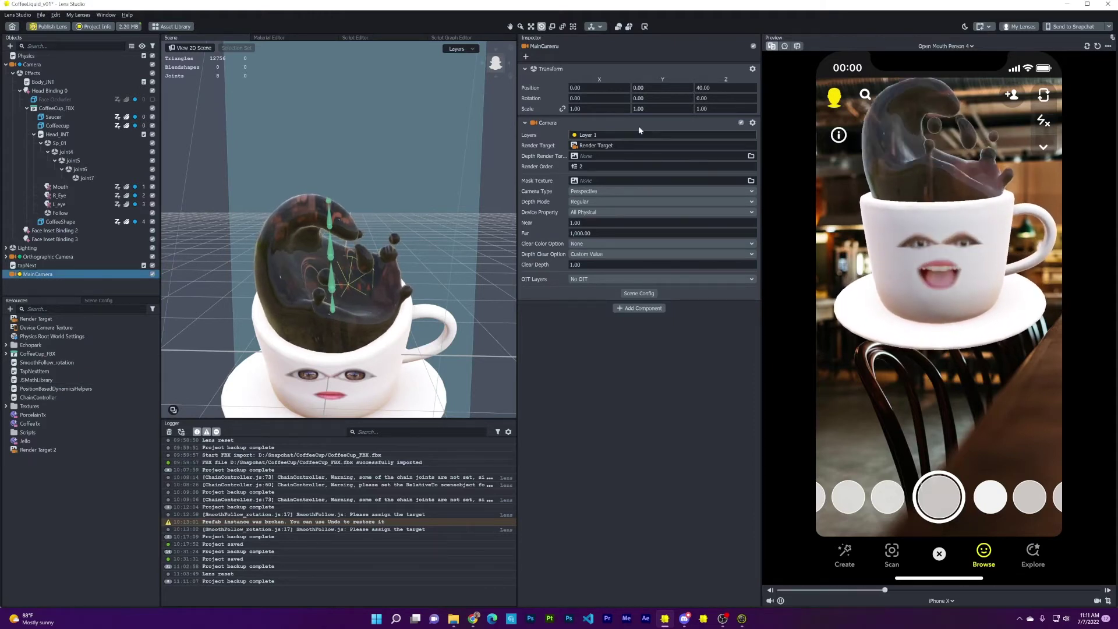
# - Have MainCamera draw into Render Target 2 and rename that resource MainRenderTarget
pyautogui.click(616, 145)
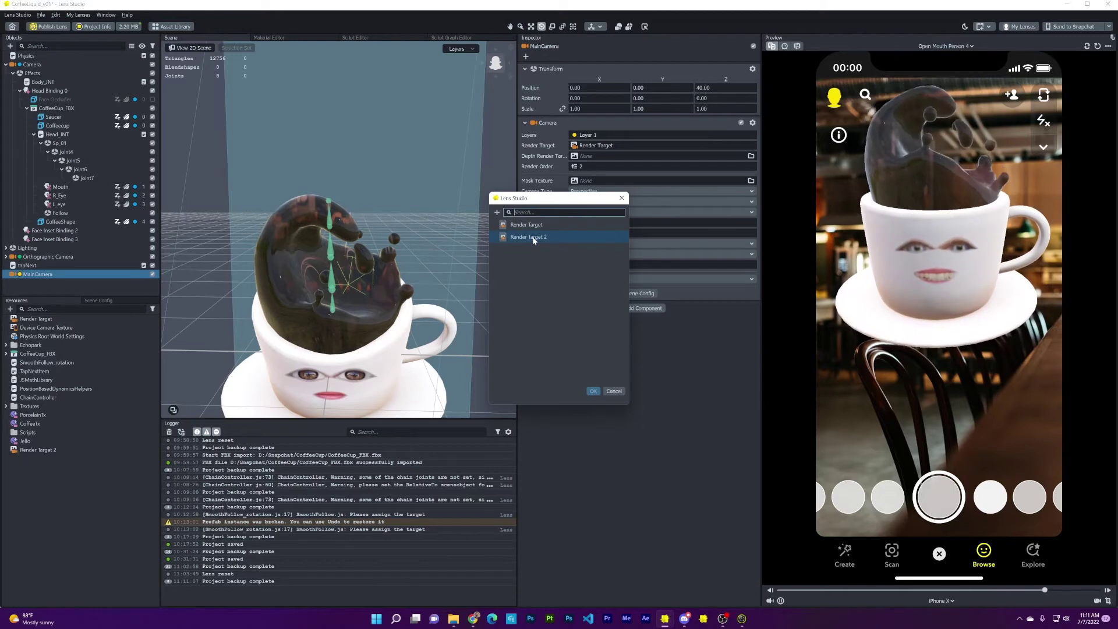
pyautogui.click(593, 391)
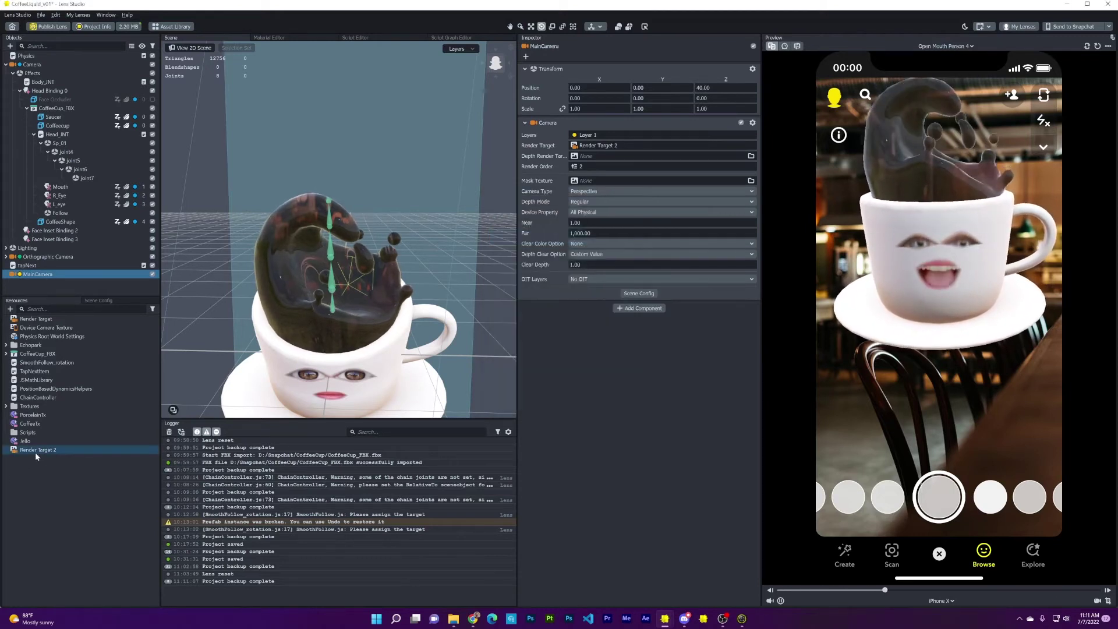
pyautogui.click(38, 450)
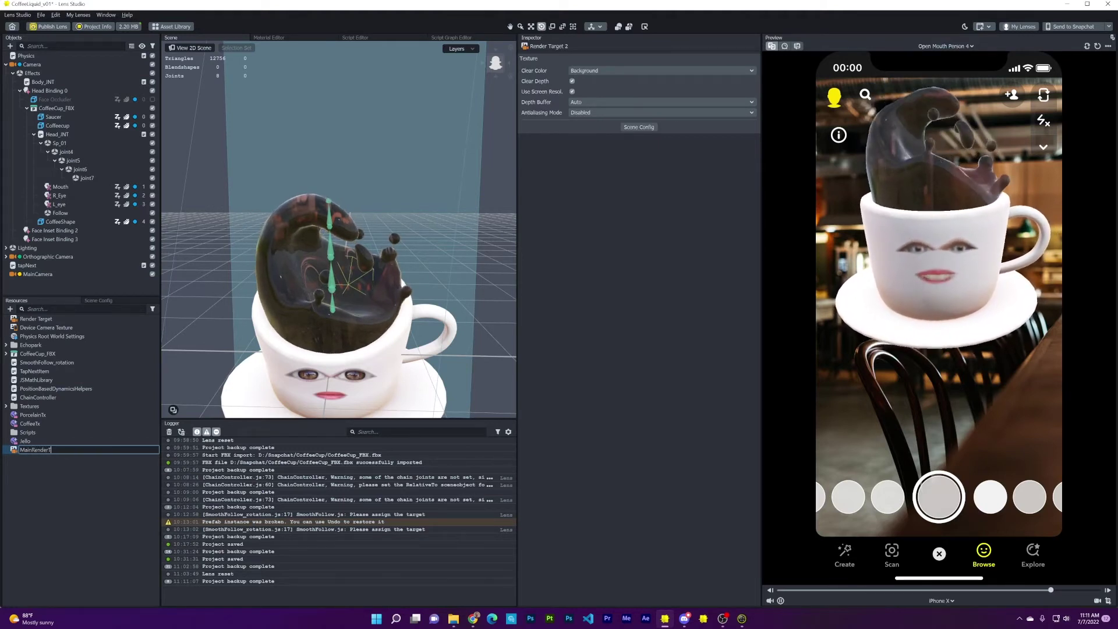
pyautogui.click(57, 468)
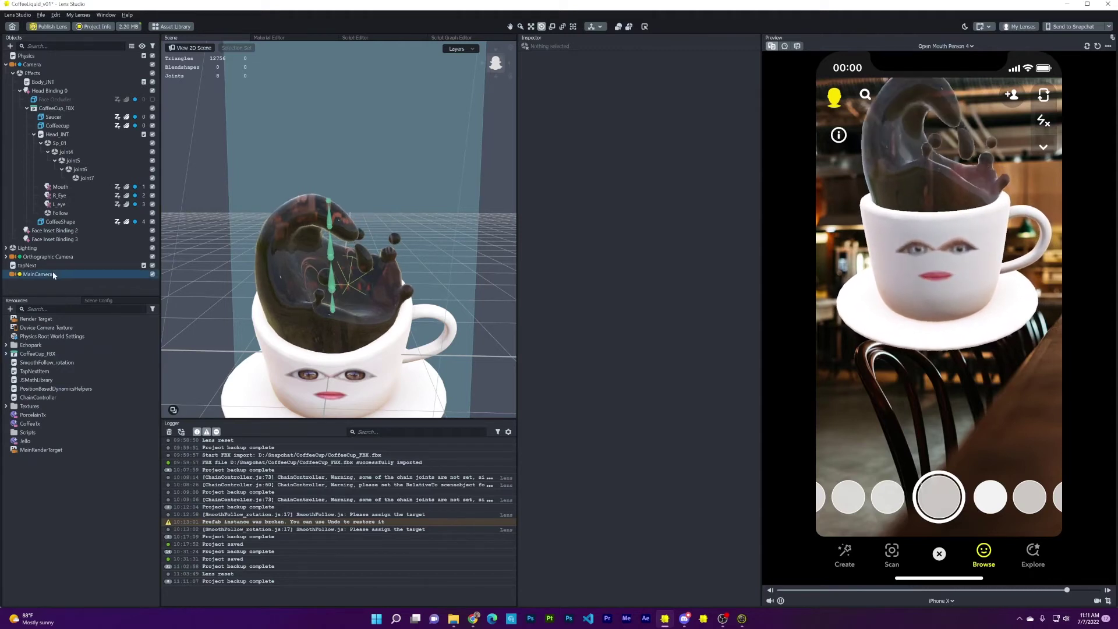
# - Move the CoffeeShape liquid object onto Layer 1
pyautogui.click(67, 224)
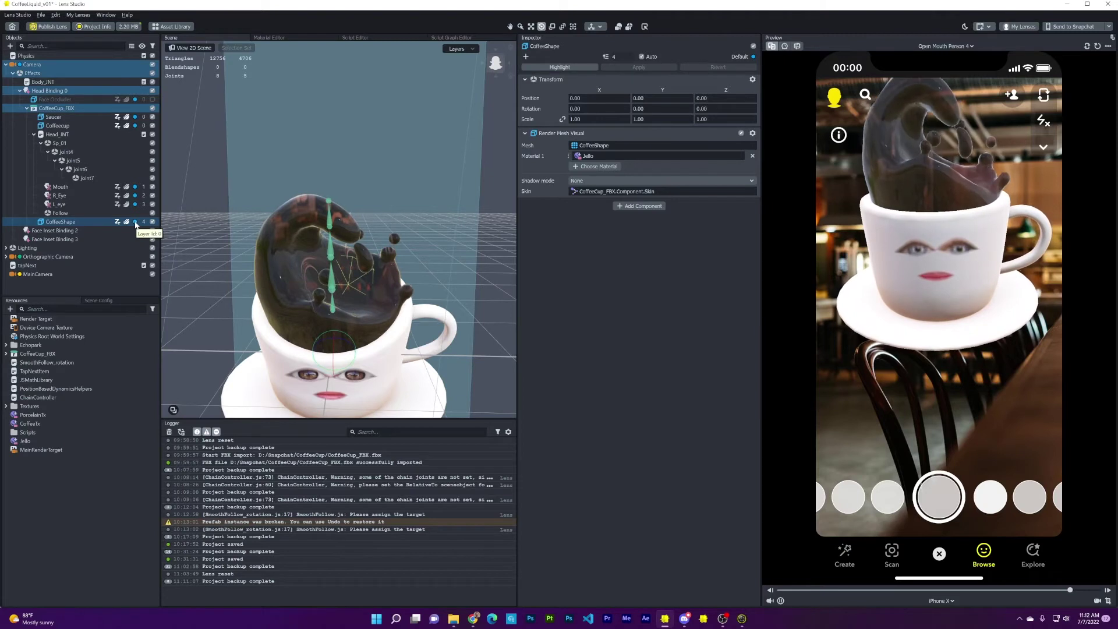
pyautogui.click(135, 223)
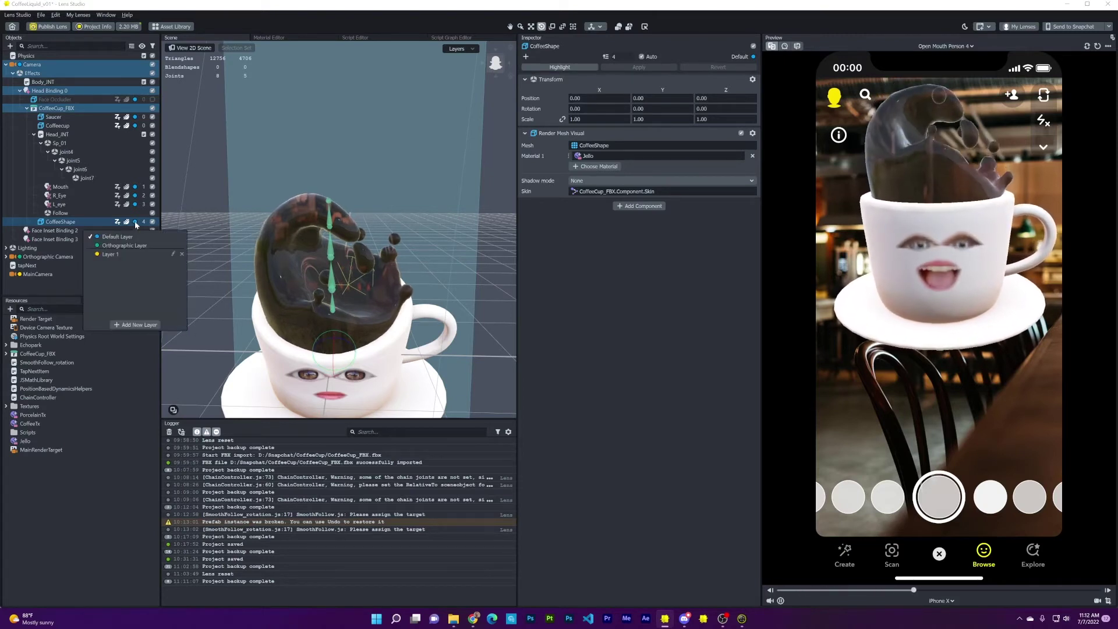
pyautogui.click(112, 256)
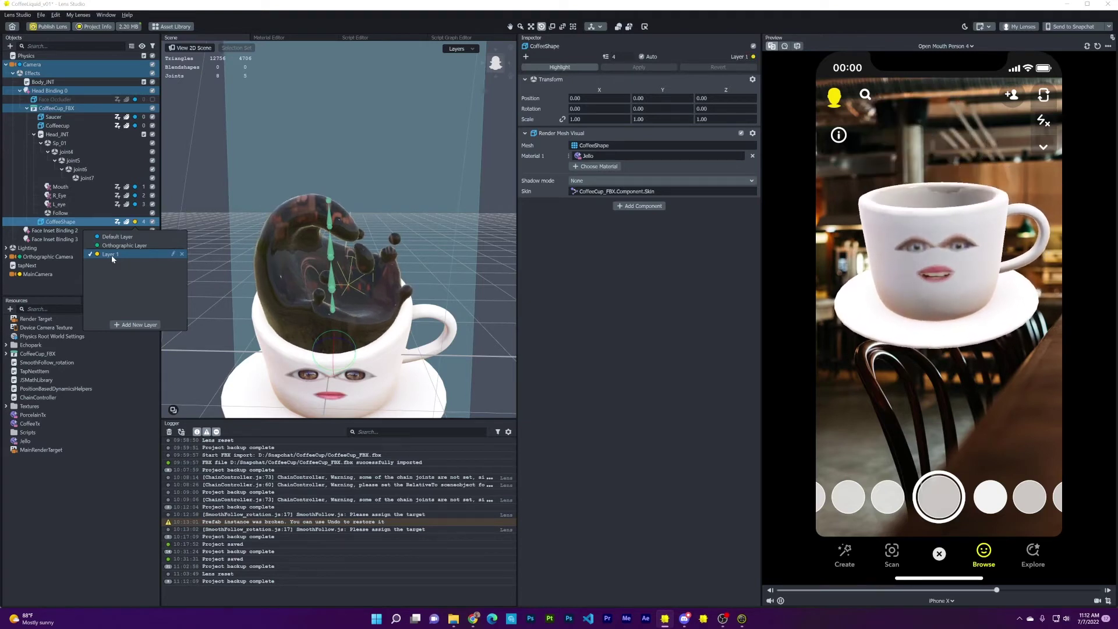
pyautogui.click(90, 481)
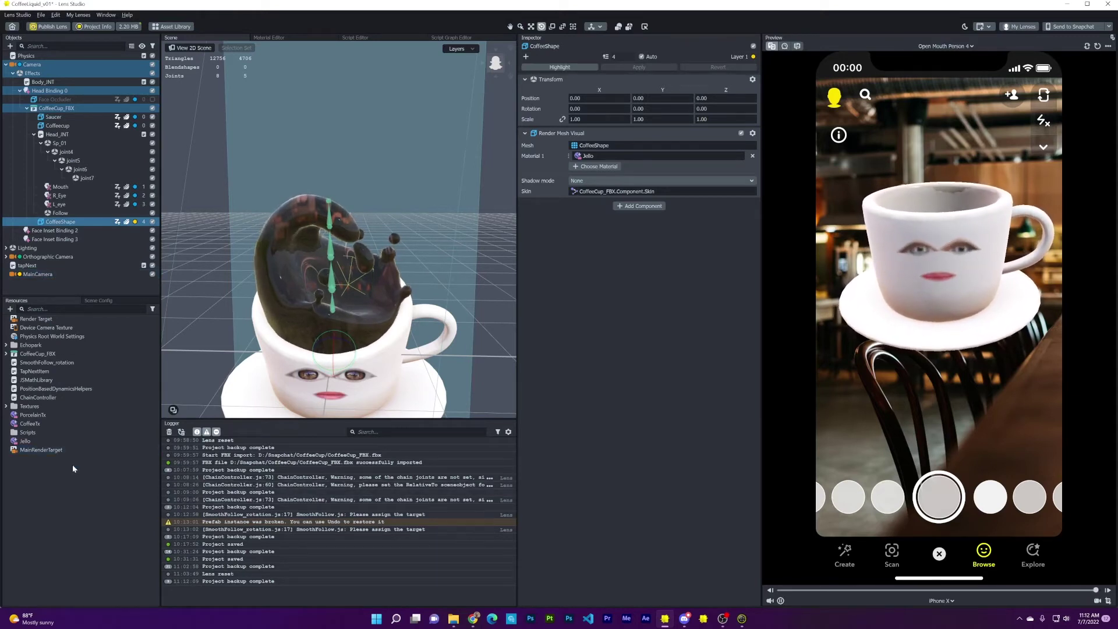
# - Set both Live Target and Capture Target in Scene Config to MainRenderTarget
pyautogui.click(100, 301)
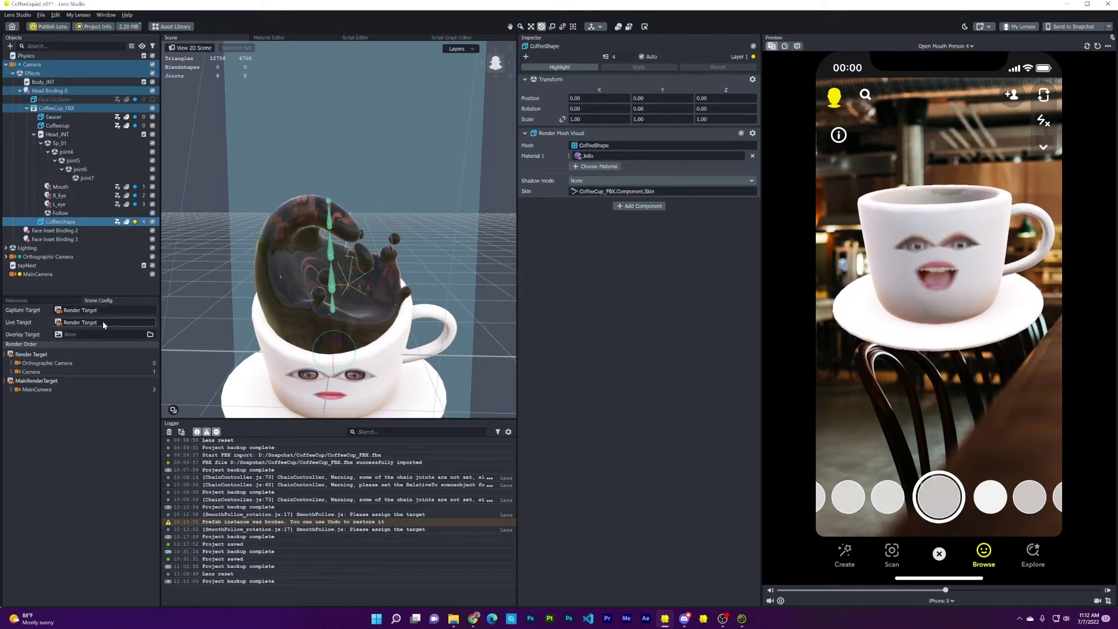
pyautogui.click(103, 322)
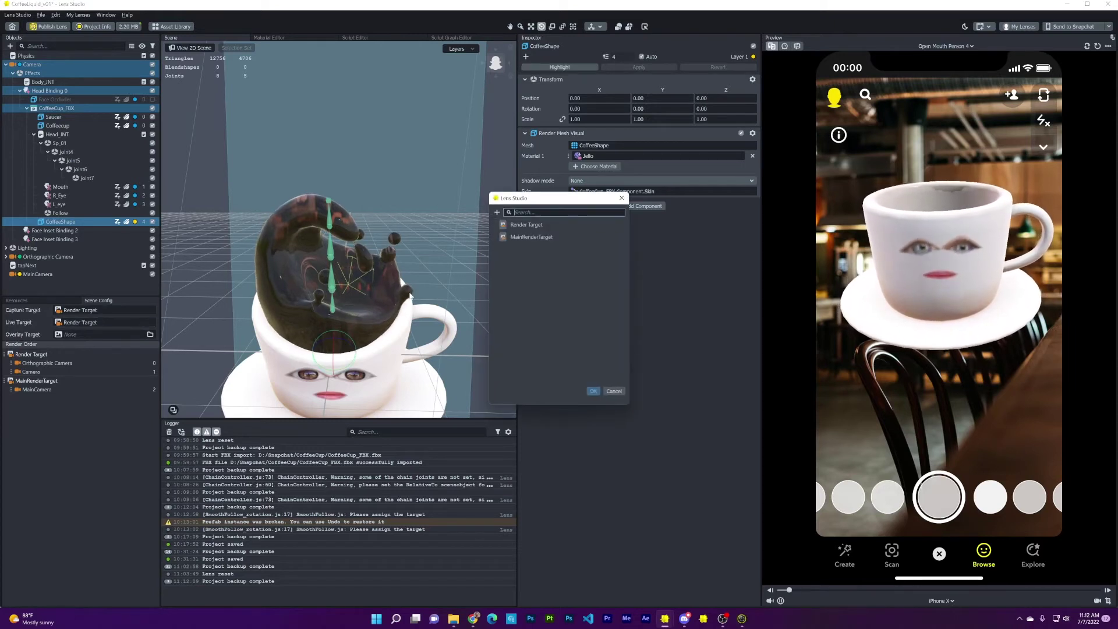
pyautogui.click(520, 237)
pyautogui.click(595, 391)
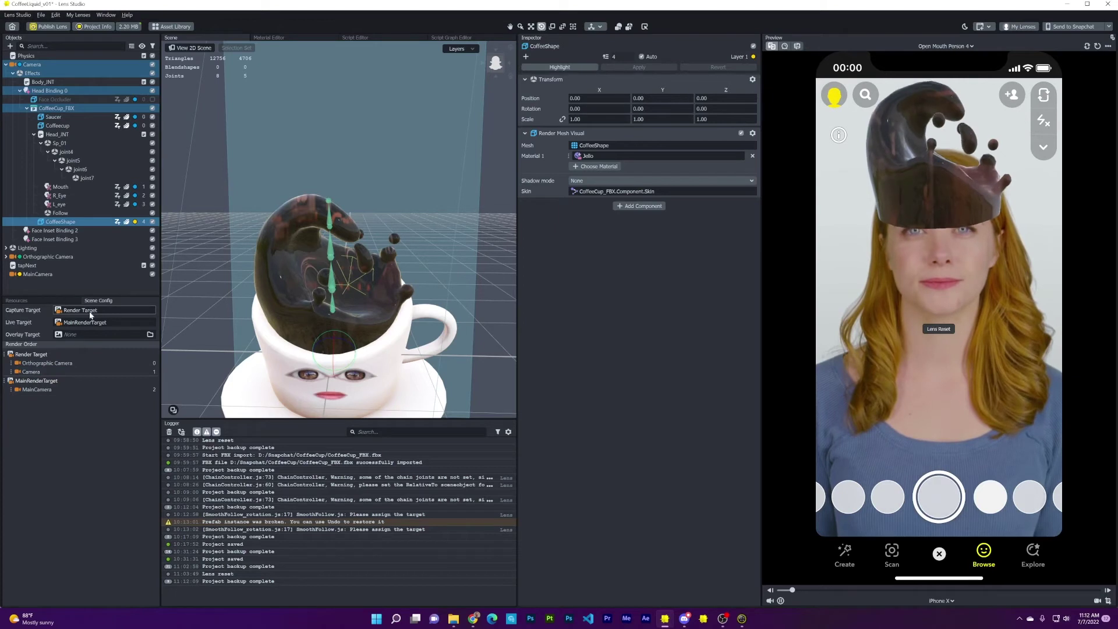
pyautogui.click(90, 312)
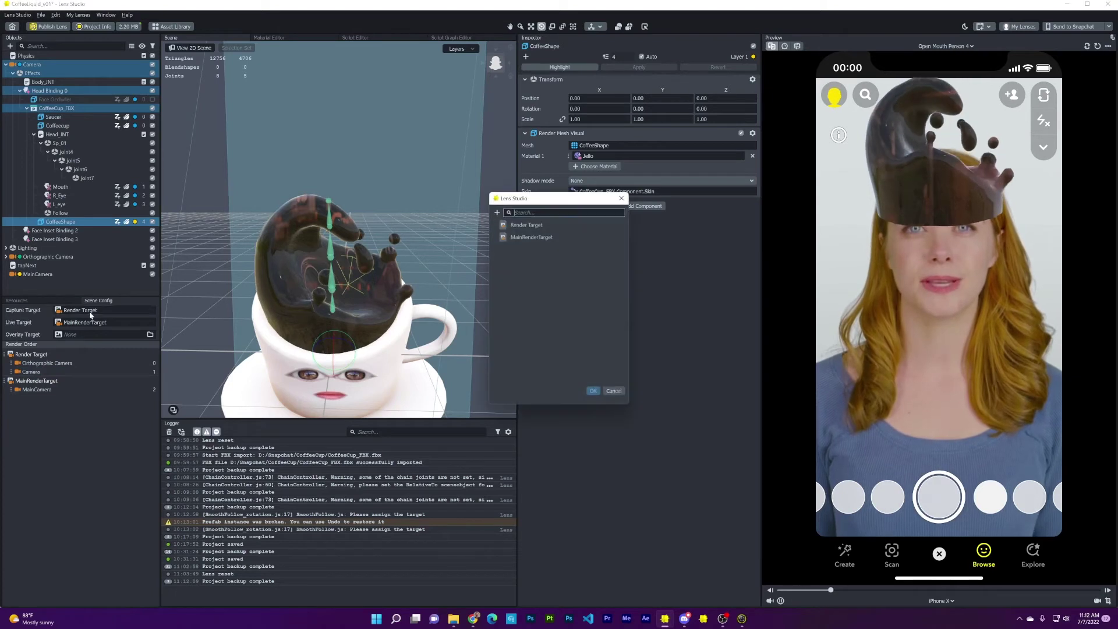
pyautogui.click(541, 238)
pyautogui.click(593, 391)
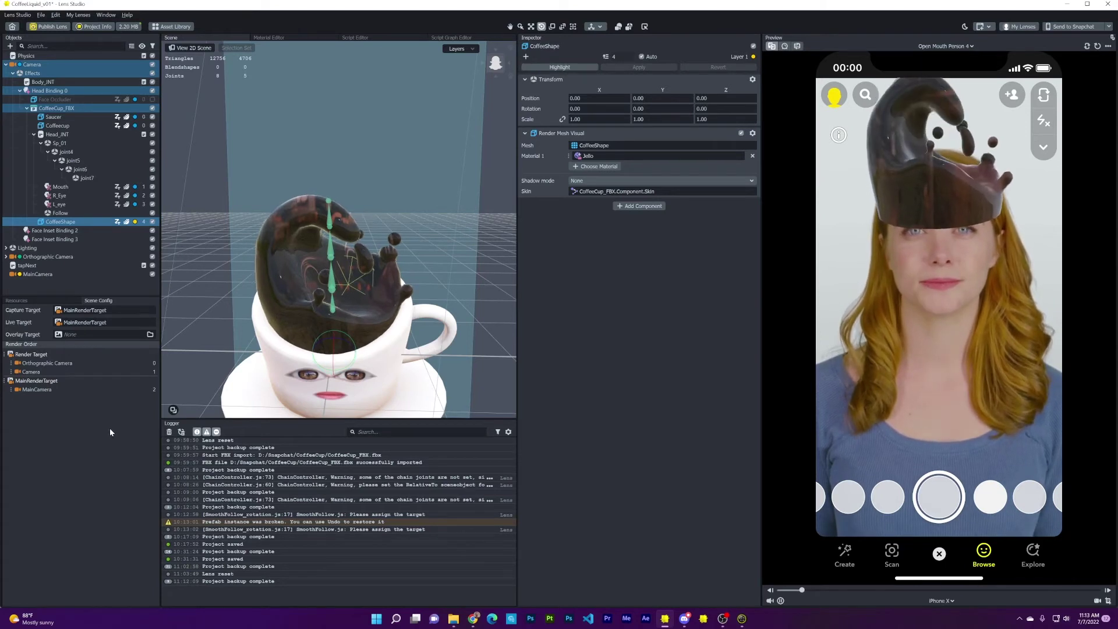
pyautogui.click(79, 390)
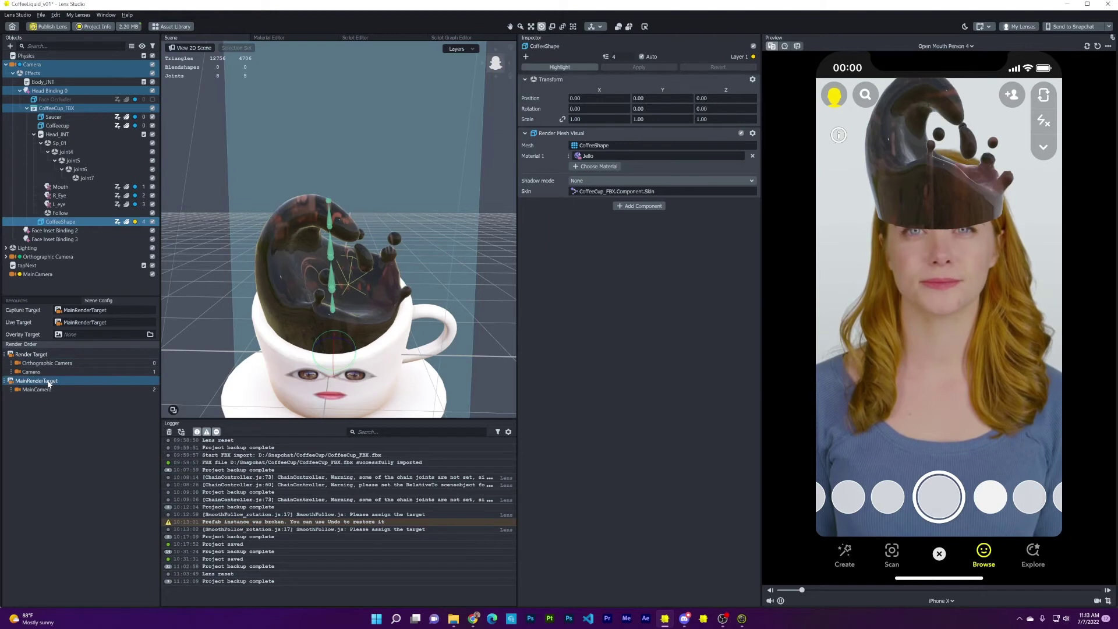
pyautogui.click(49, 381)
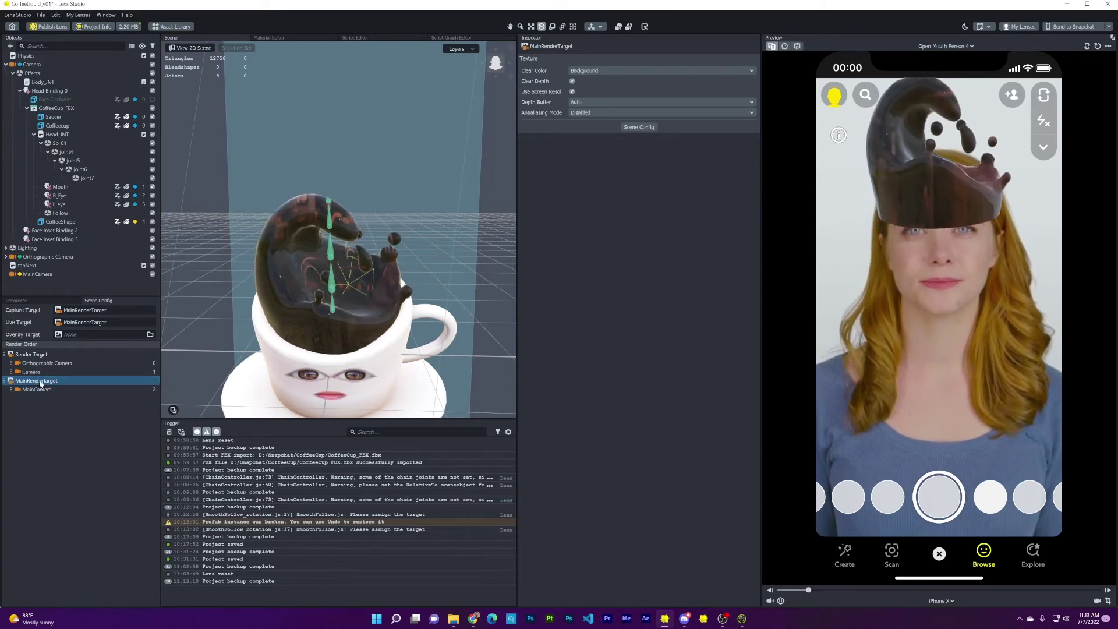
# - Set MainRenderTarget's Clear Color to Texture, using the Render Target texture
pyautogui.click(603, 69)
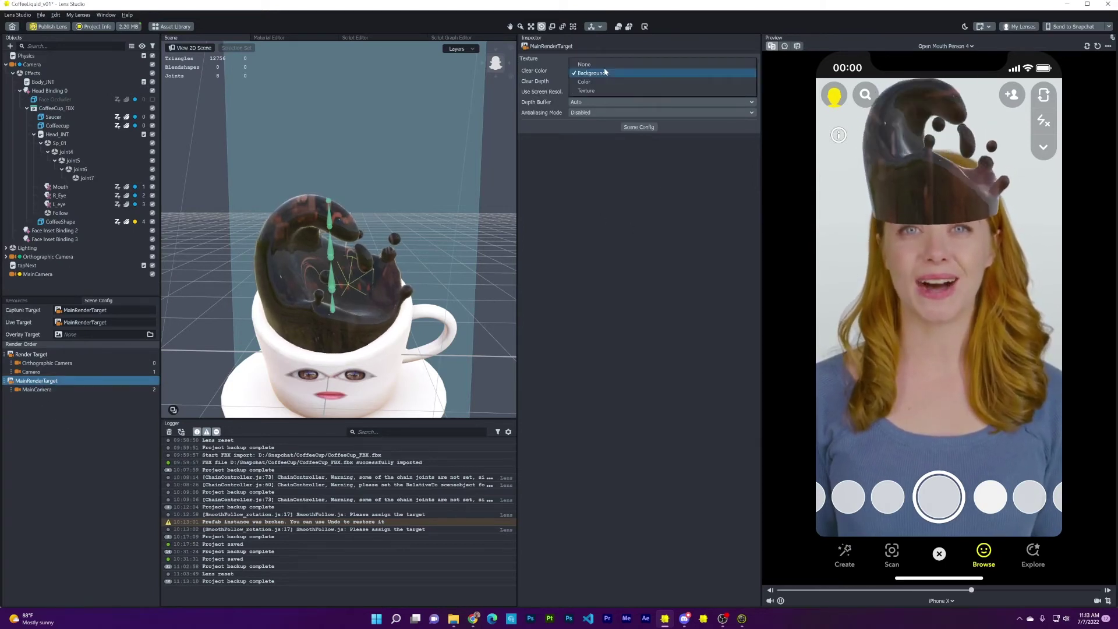
pyautogui.click(599, 91)
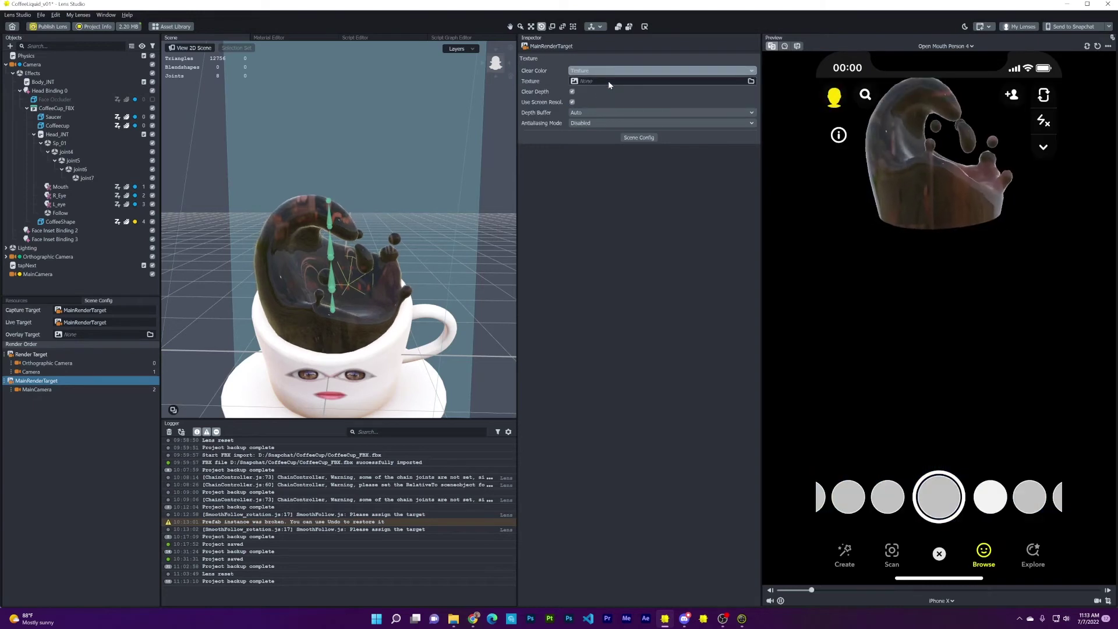
pyautogui.click(608, 82)
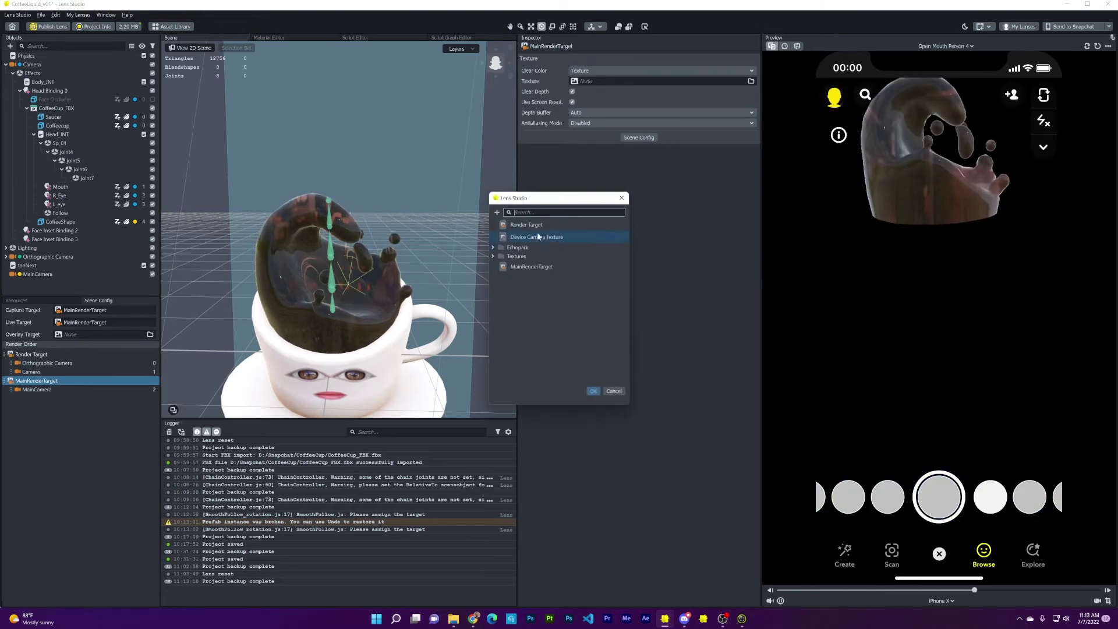
pyautogui.click(594, 392)
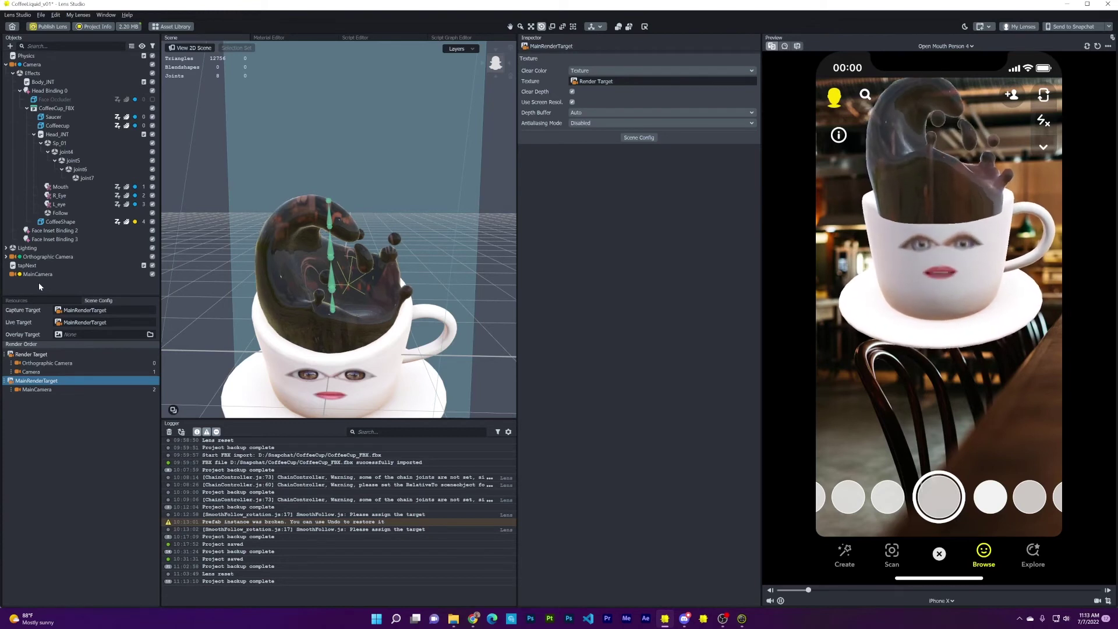
pyautogui.click(23, 300)
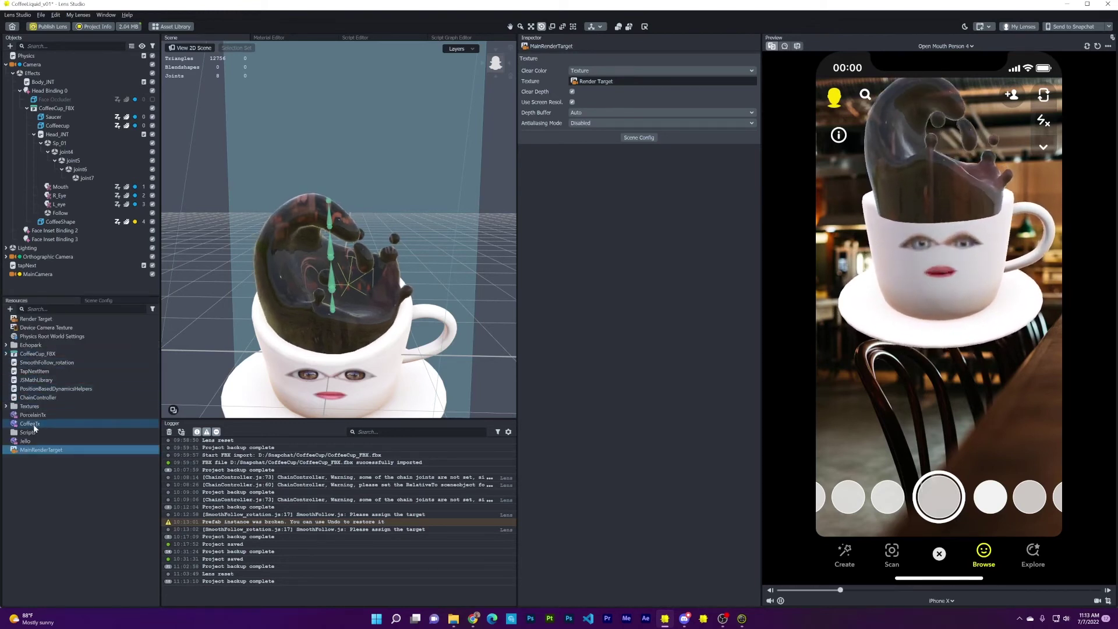
# - Rename the Jello material to CoffeeJello and set its Refraction Background to Render Target
pyautogui.click(25, 442)
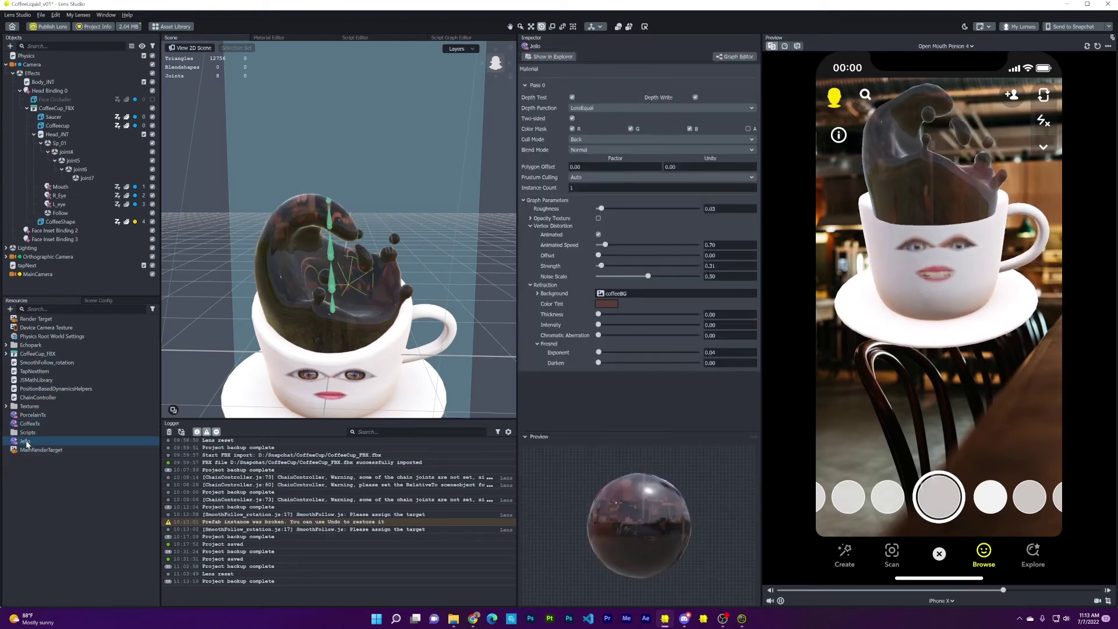
pyautogui.click(25, 442)
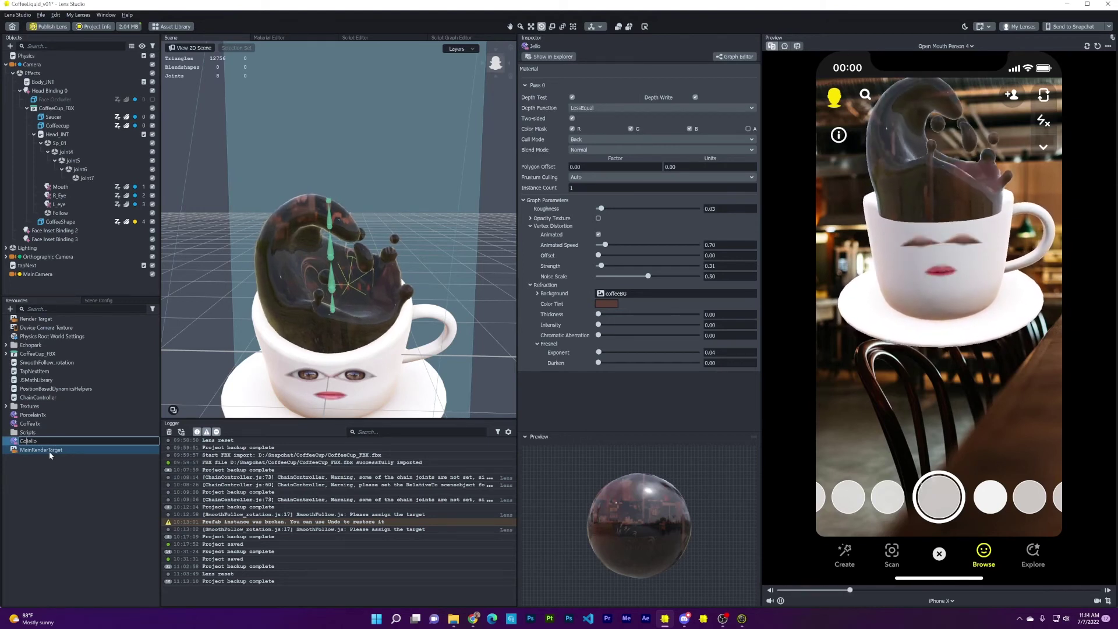
pyautogui.press('Return')
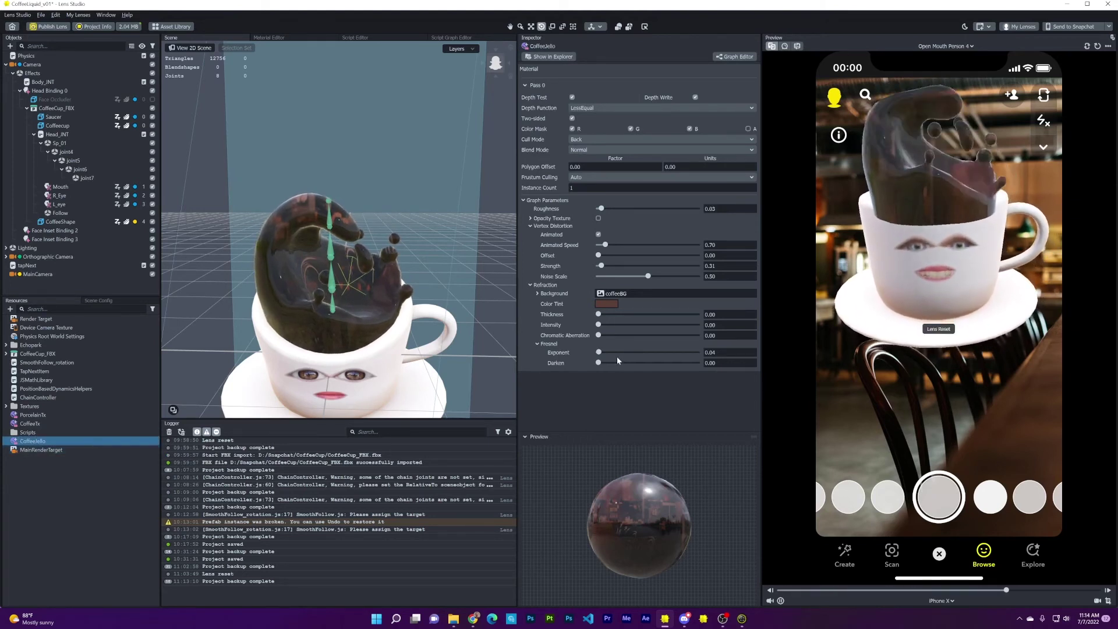
pyautogui.click(638, 293)
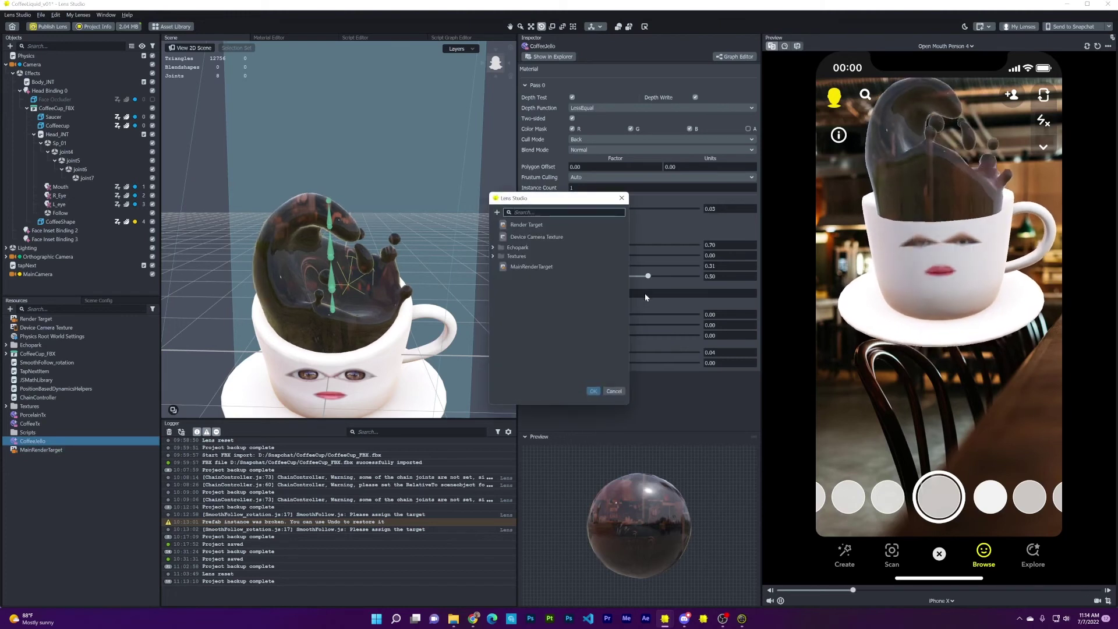
pyautogui.press('Down')
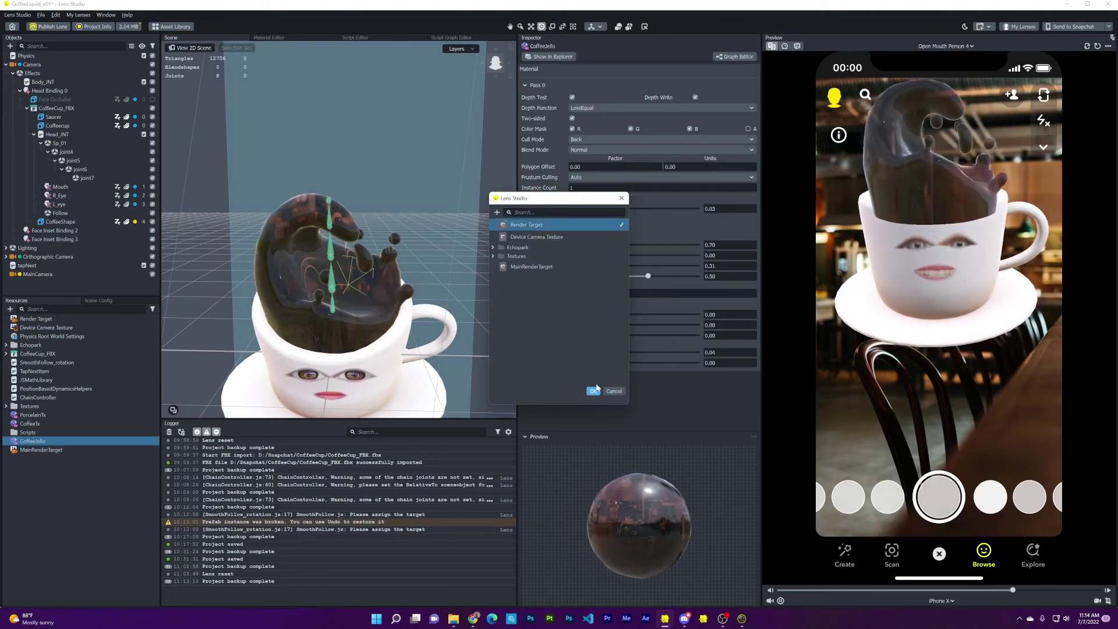
pyautogui.click(593, 391)
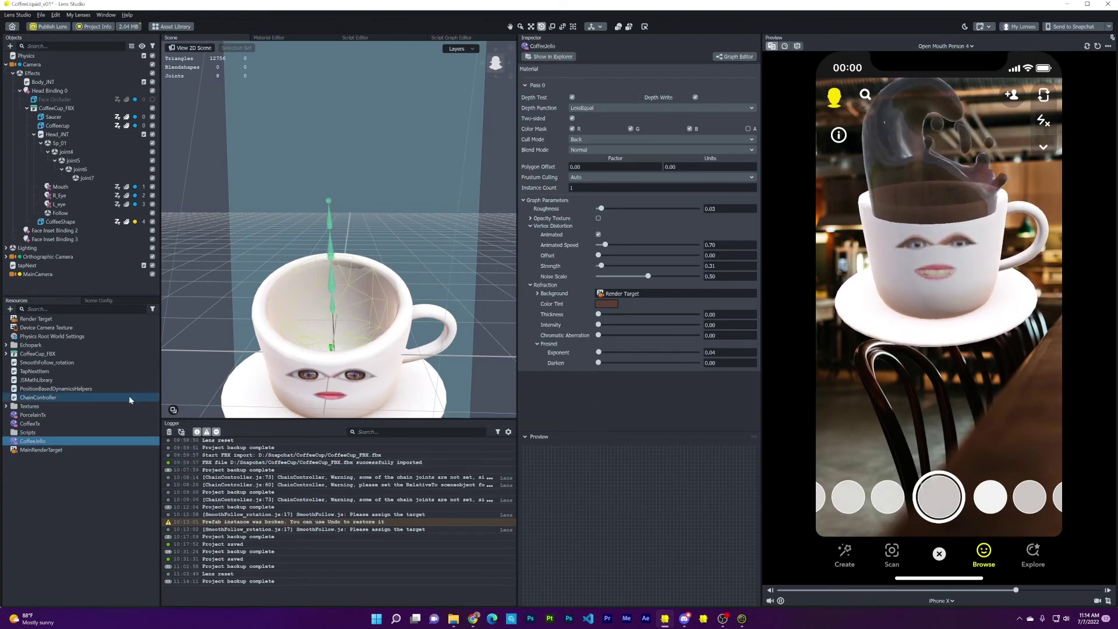
# - Try Render Target as the Live Target, then restore MainRenderTarget
pyautogui.click(97, 299)
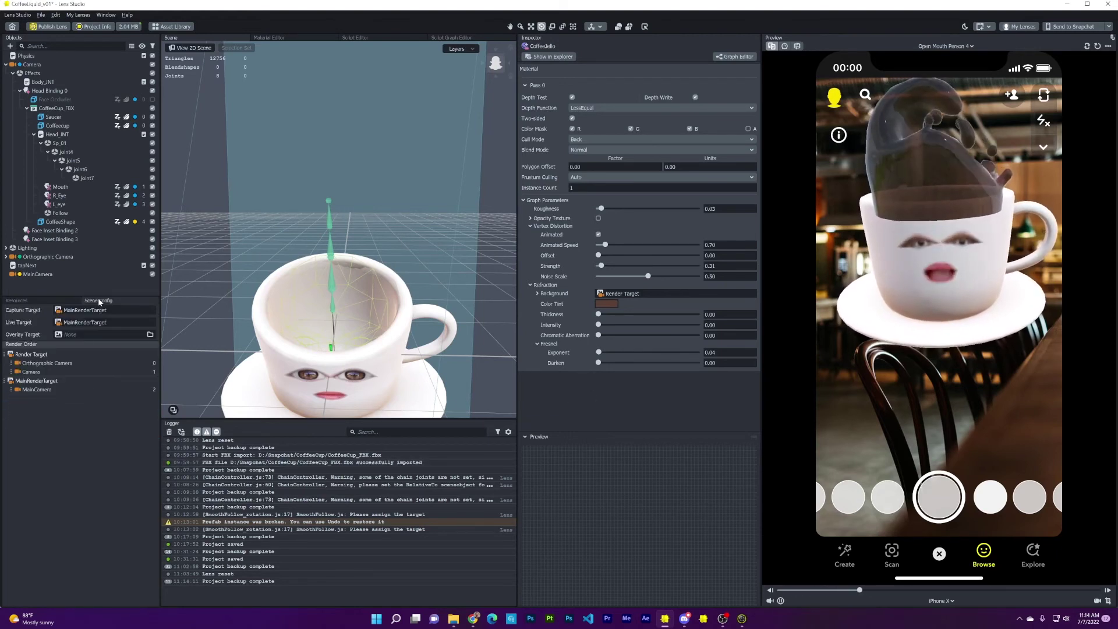
pyautogui.click(90, 322)
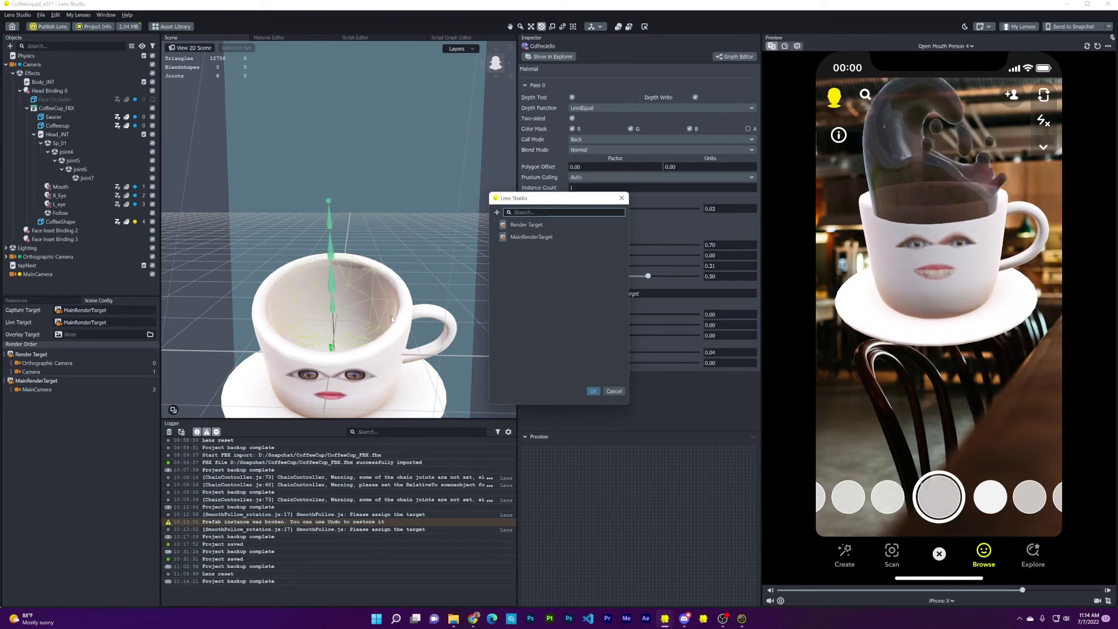
pyautogui.click(525, 224)
pyautogui.click(593, 391)
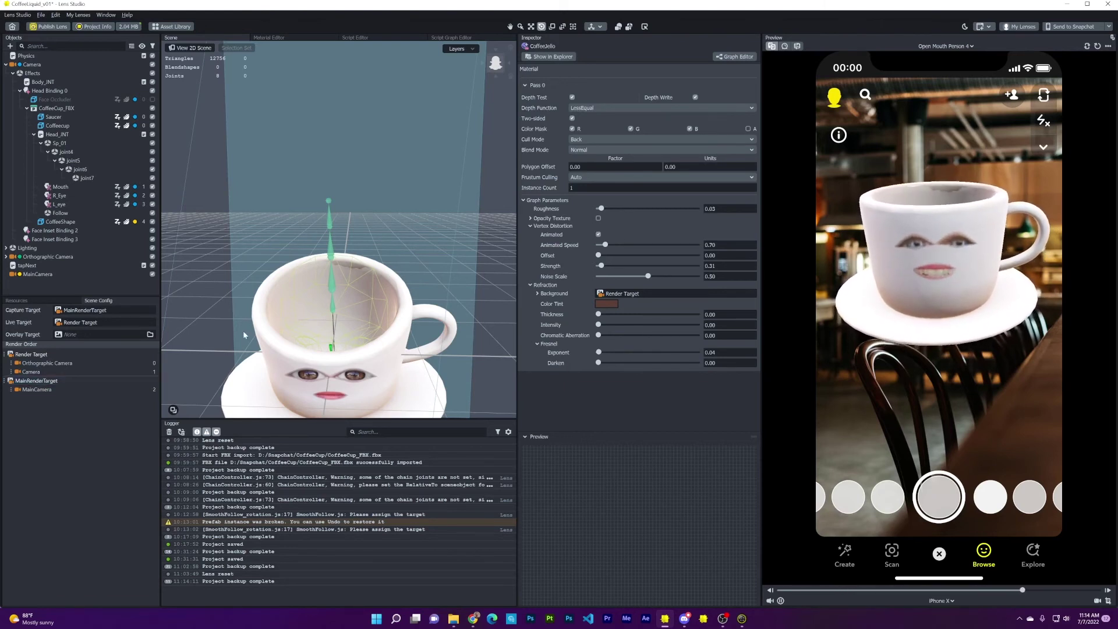
pyautogui.click(125, 327)
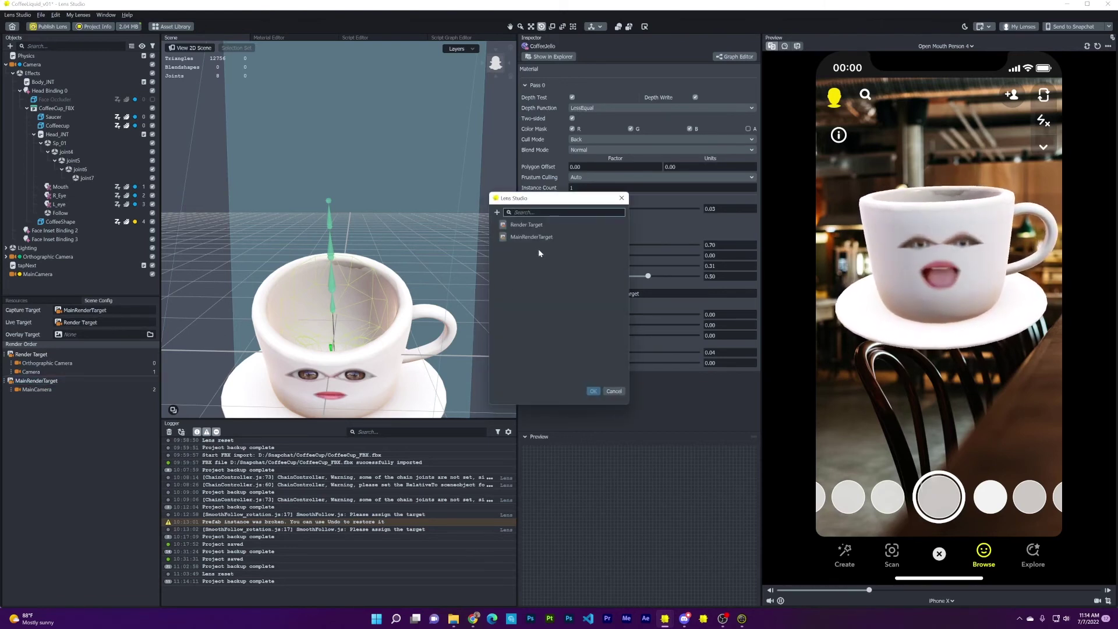
pyautogui.click(594, 391)
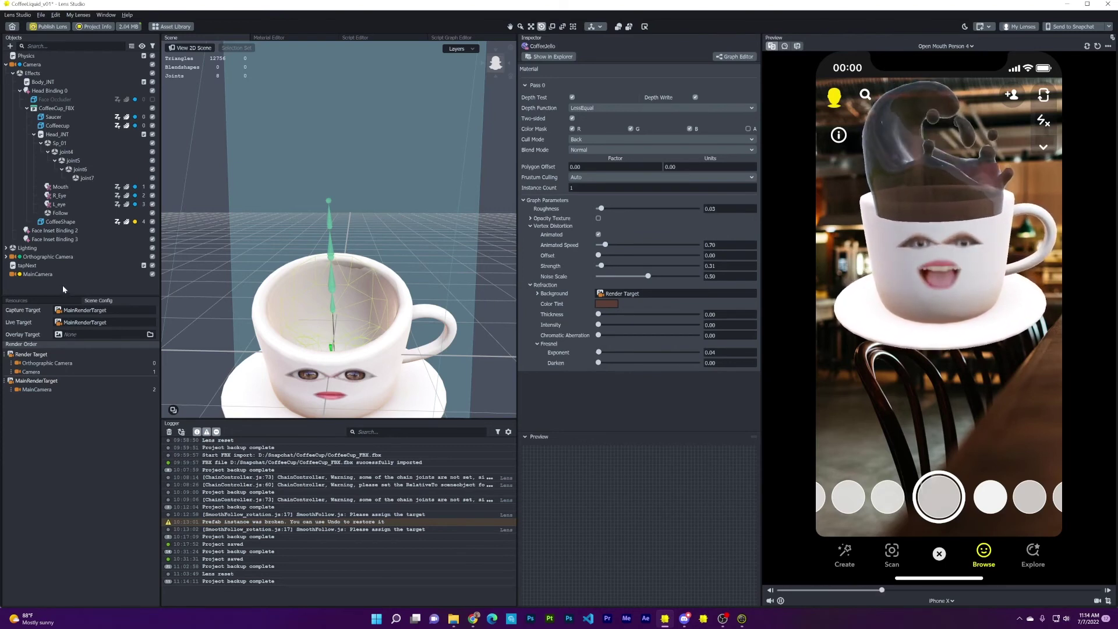
# - Duplicate Coffeecup and put the copy, Coffeecup 2, on Layer 1
pyautogui.click(63, 126)
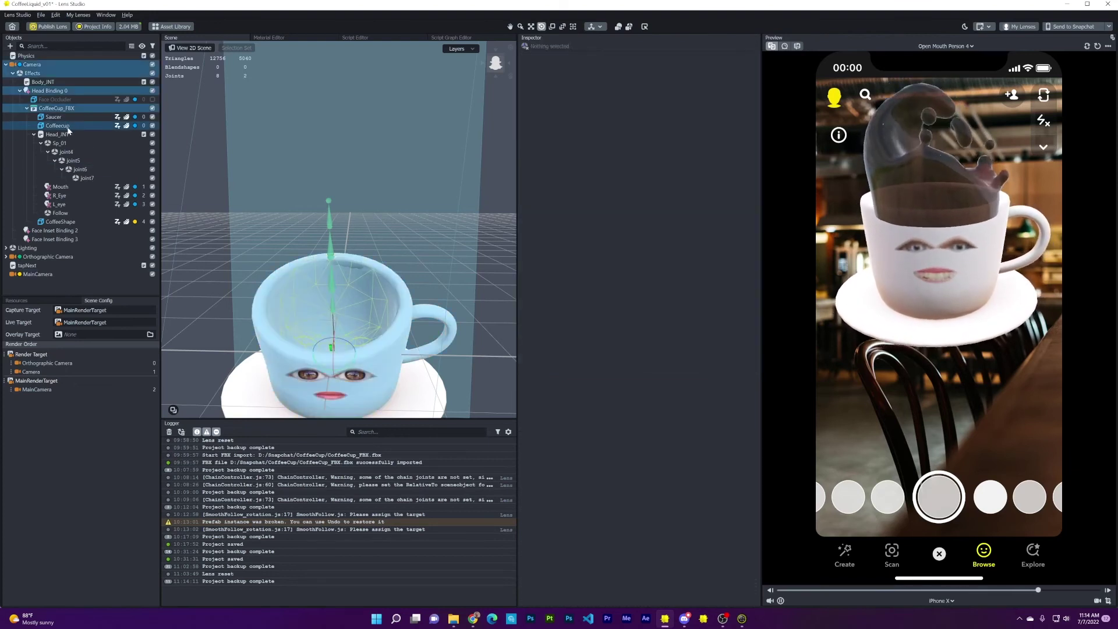
pyautogui.hotkey('ctrl', 'd')
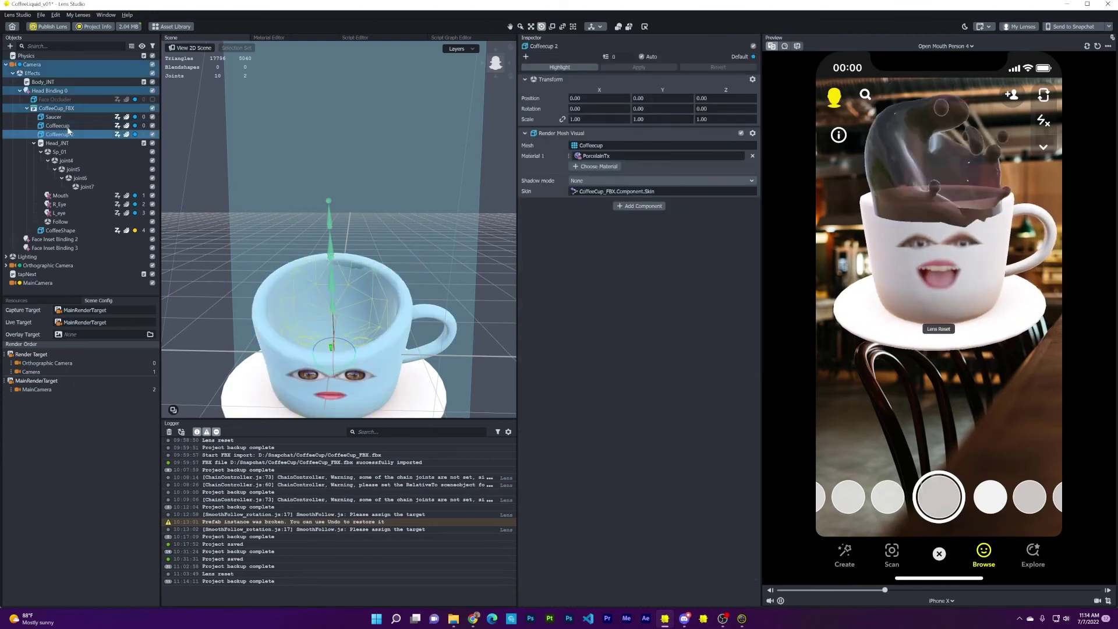
pyautogui.click(135, 134)
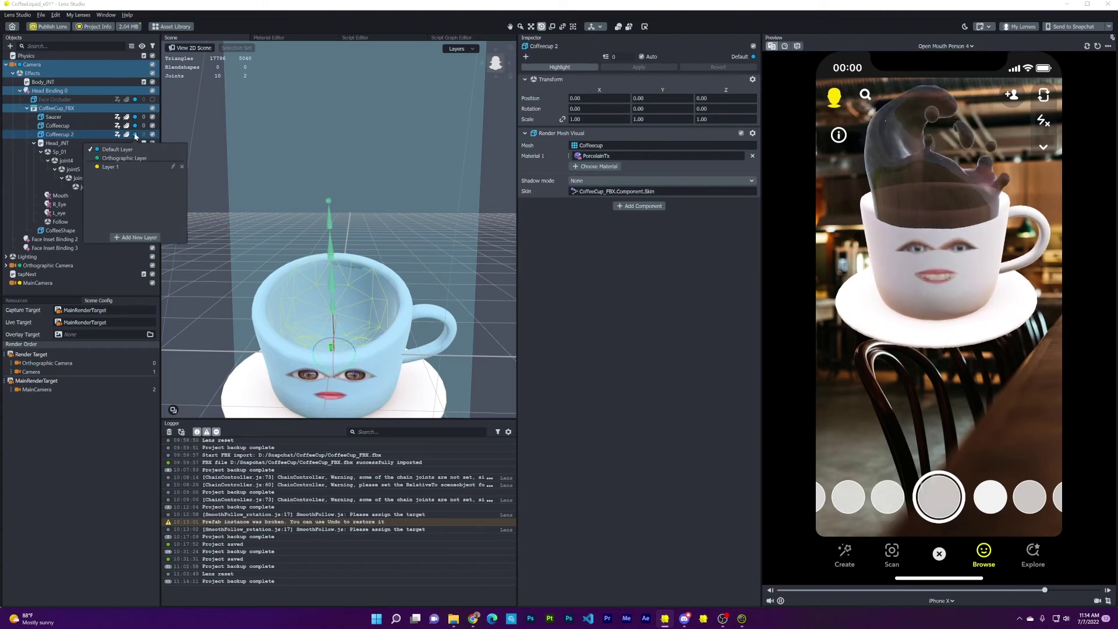
pyautogui.click(109, 167)
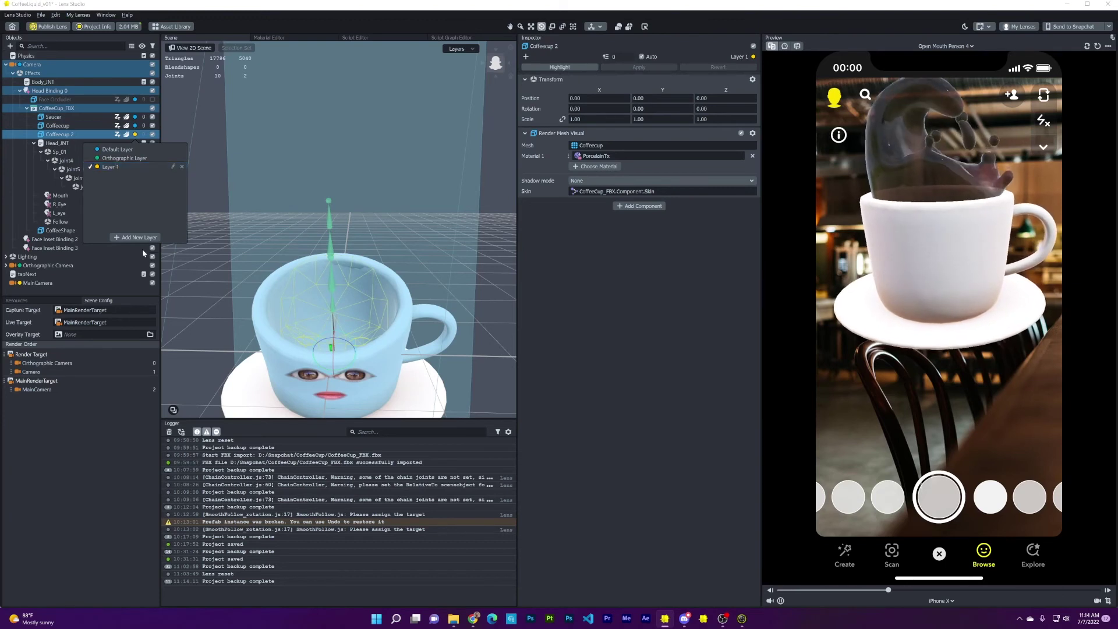
pyautogui.click(78, 286)
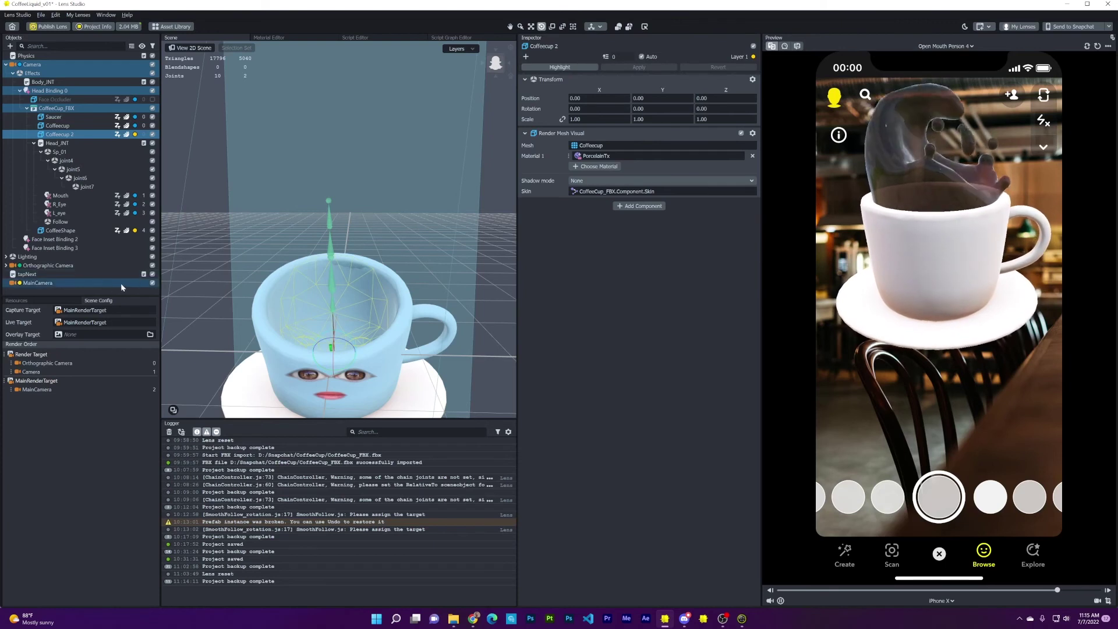
# - Put the Mouth, R_Eye and L_Eye face parts on Layer 1
pyautogui.click(68, 212)
pyautogui.keyDown('shift'); pyautogui.click(137, 197); pyautogui.keyUp('shift')
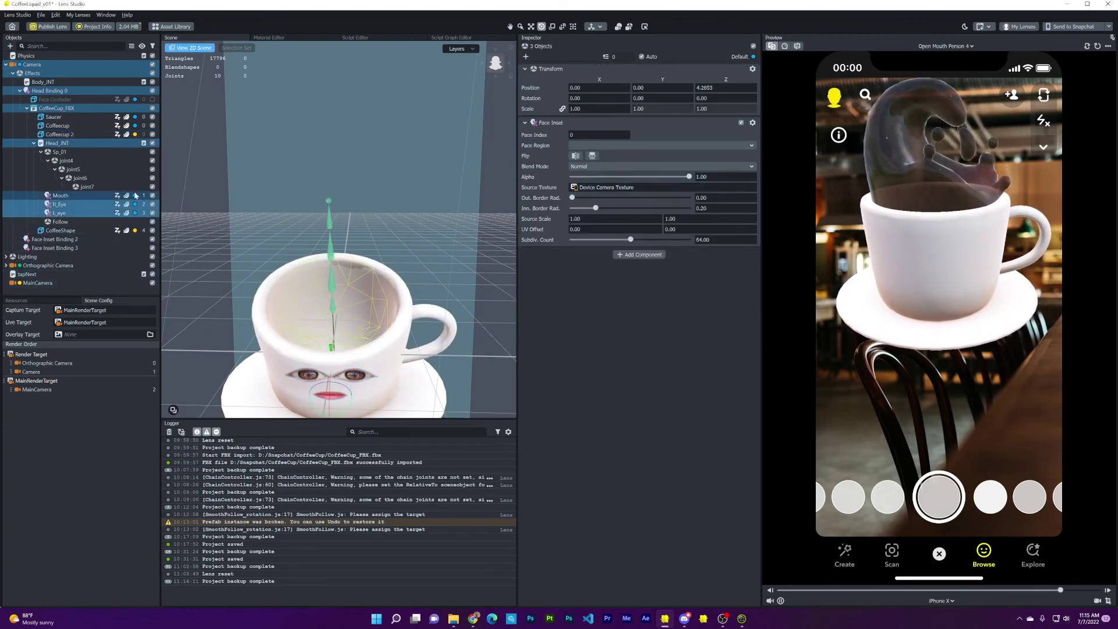
pyautogui.click(138, 198)
pyautogui.click(114, 229)
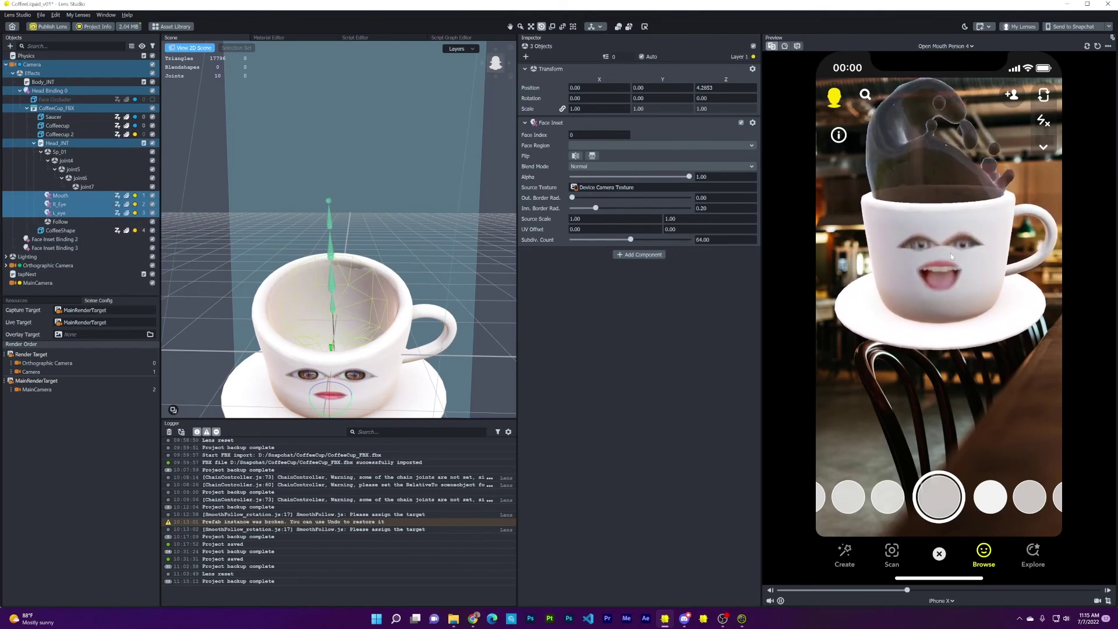
pyautogui.click(41, 300)
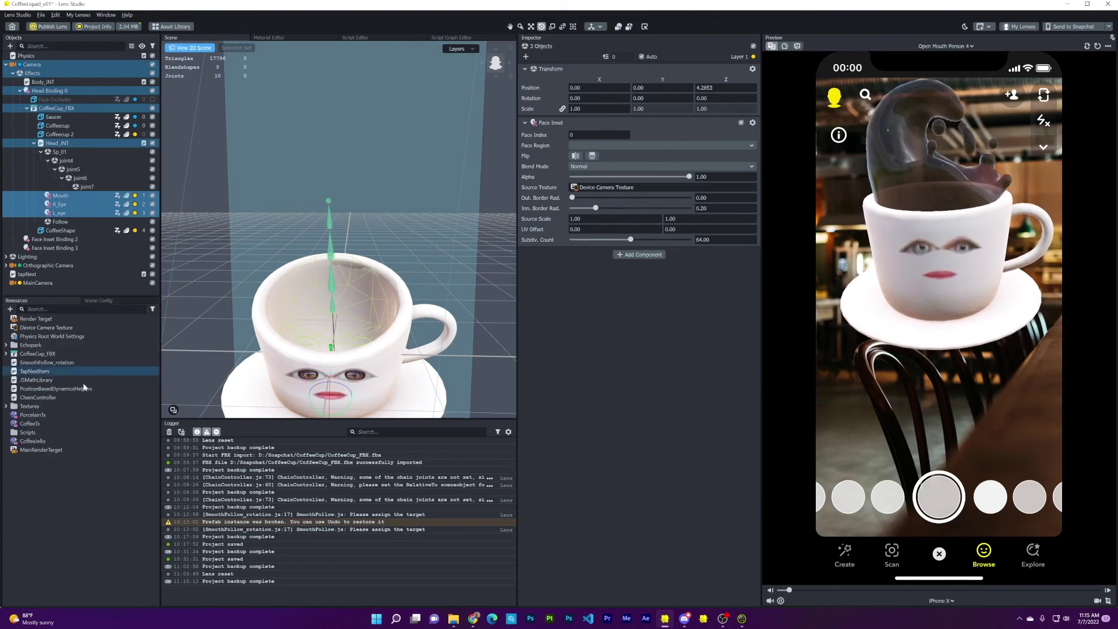
# - Raise CoffeeJello's refraction Thickness to 0.88 and set Intensity to 0.03
pyautogui.click(42, 441)
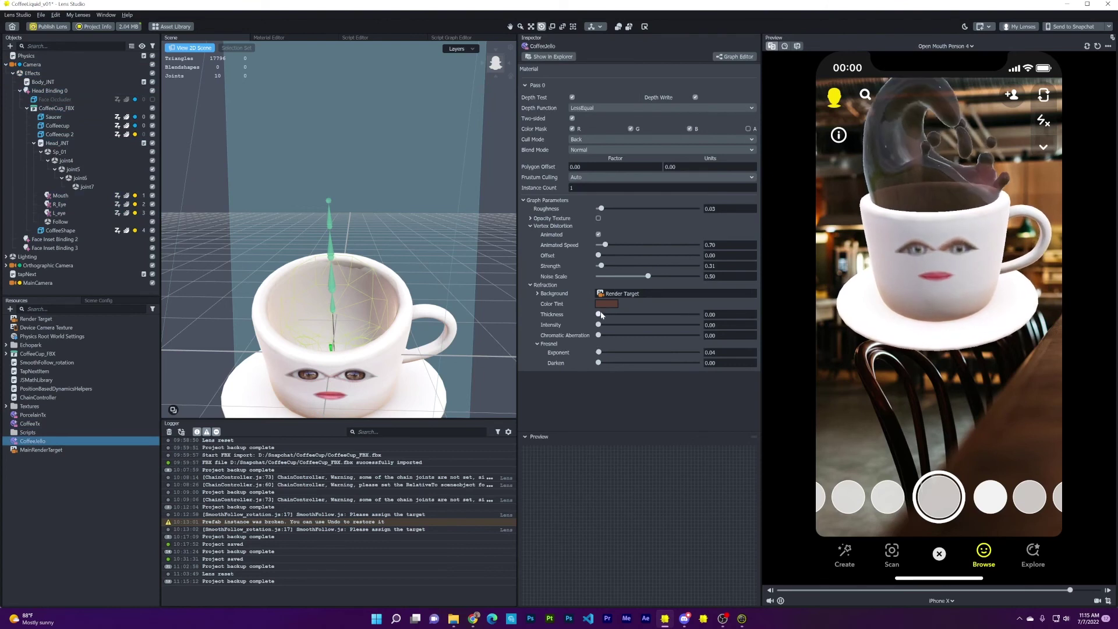
pyautogui.moveTo(607, 316); pyautogui.dragTo(610, 317)
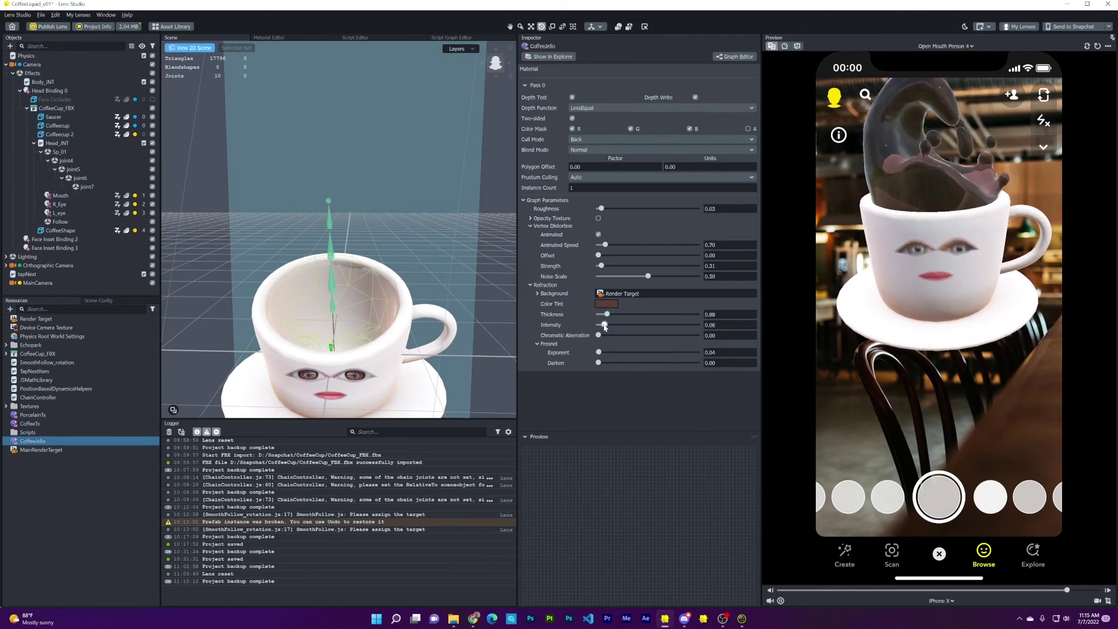
pyautogui.moveTo(605, 327); pyautogui.dragTo(602, 326)
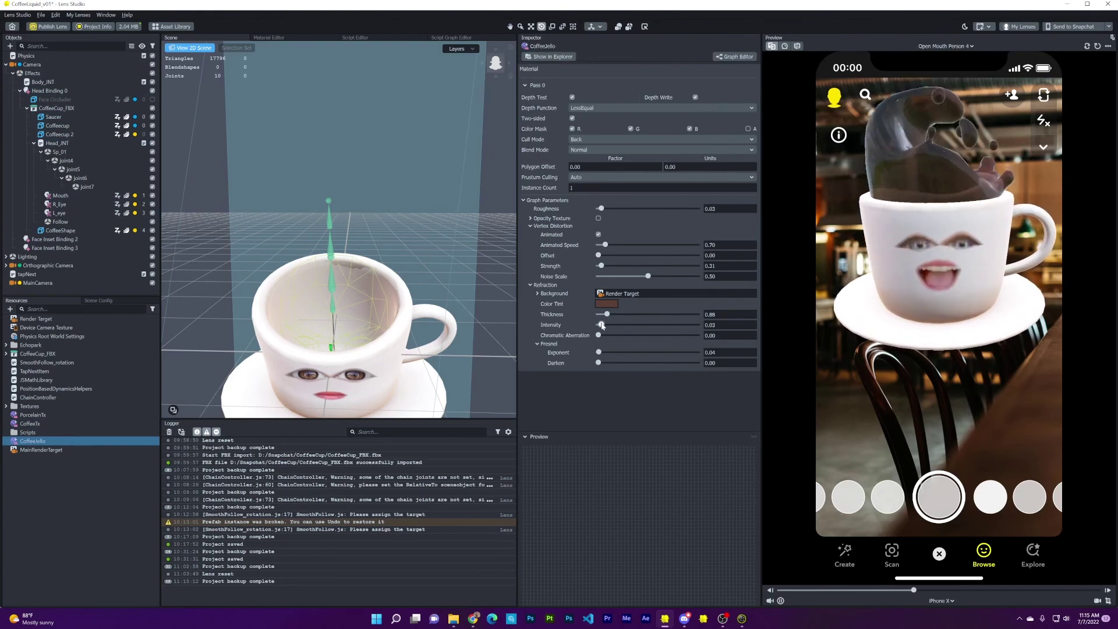